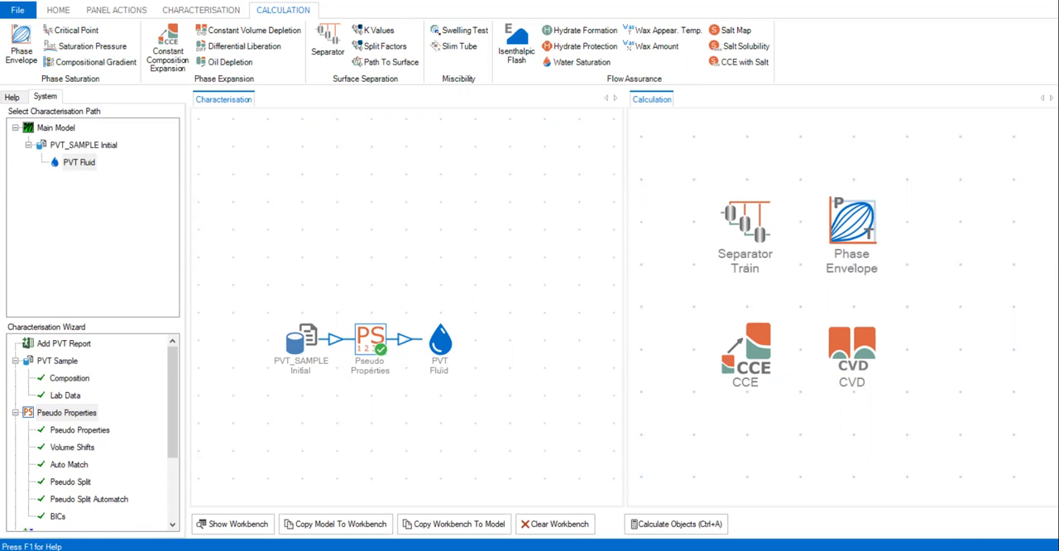
Step: Add a Regression object after the PVT Fluid in the PVT_SAMPLE Initial characterisation path
{"action": "left_click", "coordinate": [79, 165]}
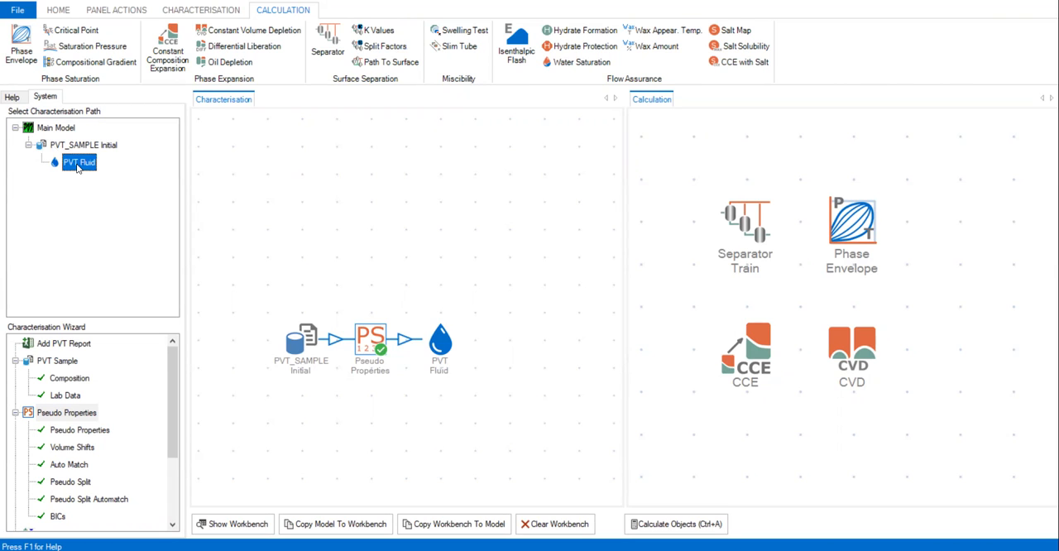
{"action": "left_click", "coordinate": [81, 145]}
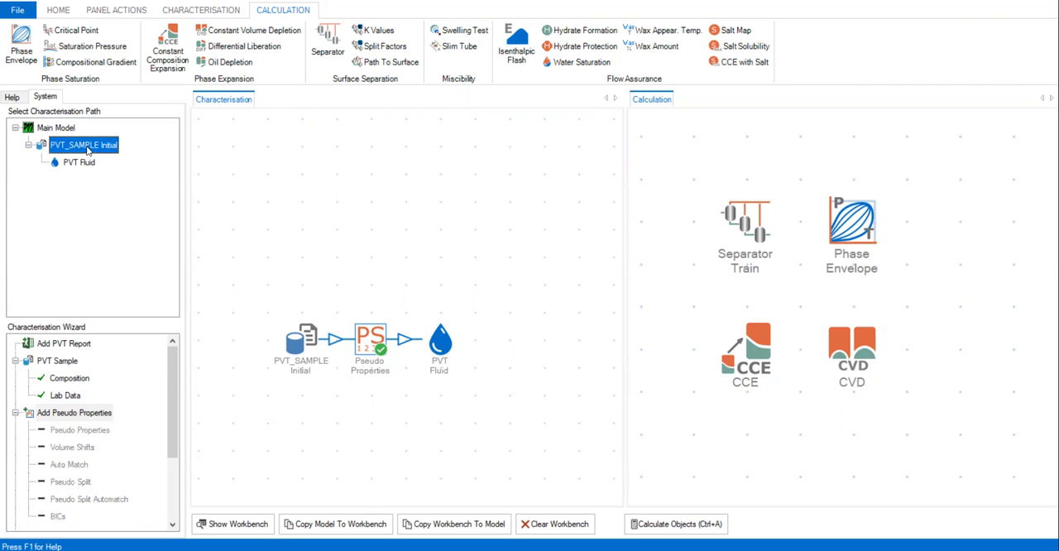
{"action": "scroll", "coordinate": [712, 267], "scroll_direction": "down", "scroll_amount": 2}
{"action": "scroll", "coordinate": [465, 260], "scroll_direction": "up", "scroll_amount": 3}
{"action": "scroll", "coordinate": [333, 301], "scroll_direction": "down", "scroll_amount": 2}
{"action": "left_click_drag", "start_coordinate": [322, 307], "coordinate": [384, 242]}
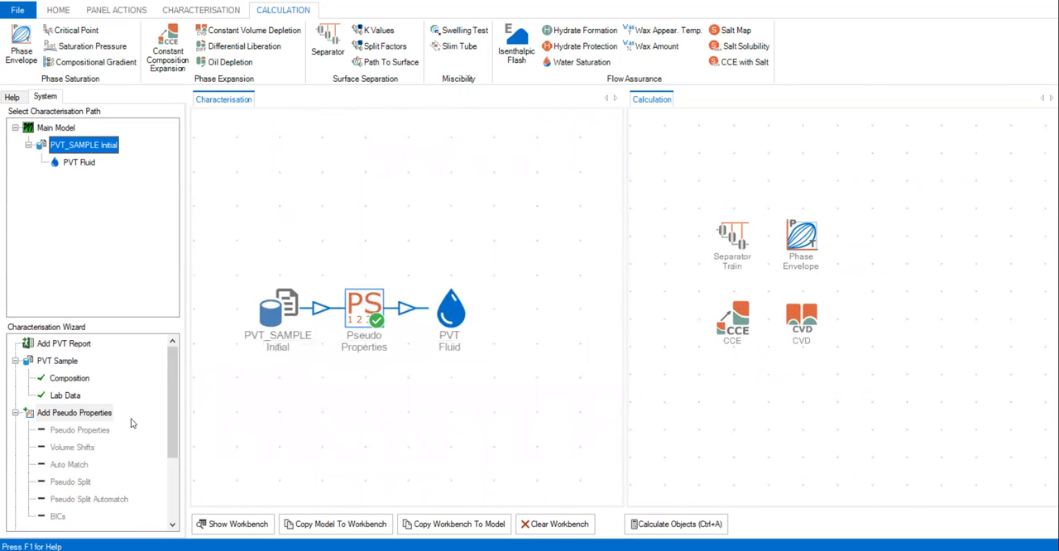
{"action": "scroll", "coordinate": [174, 364], "scroll_direction": "down", "scroll_amount": 2}
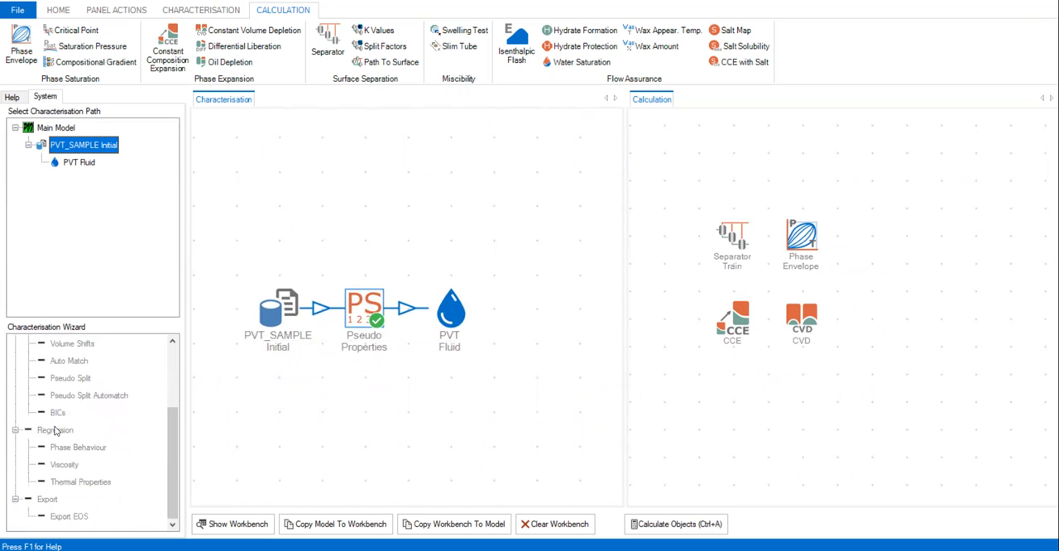
{"action": "left_click", "coordinate": [82, 166]}
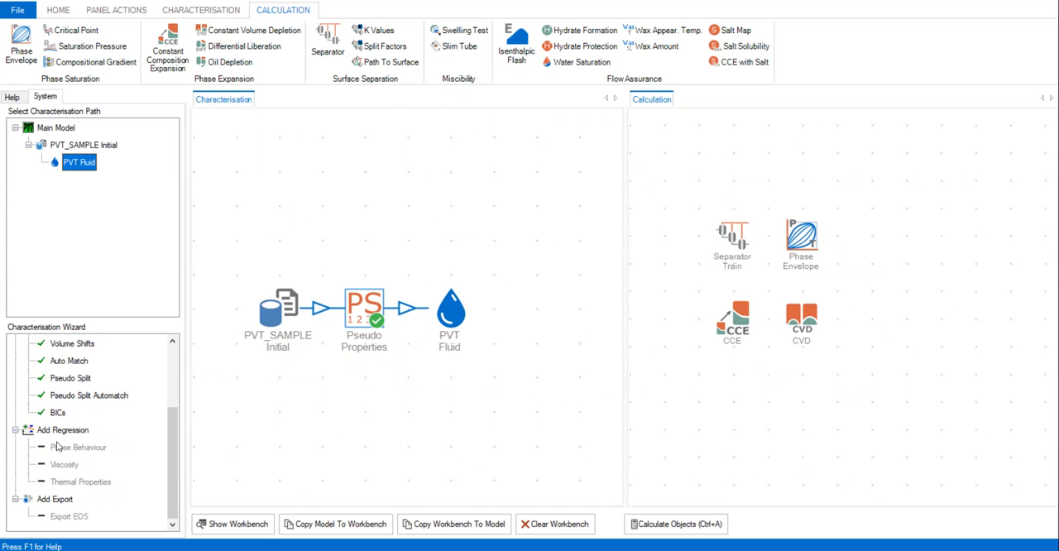
{"action": "double_click", "coordinate": [64, 432]}
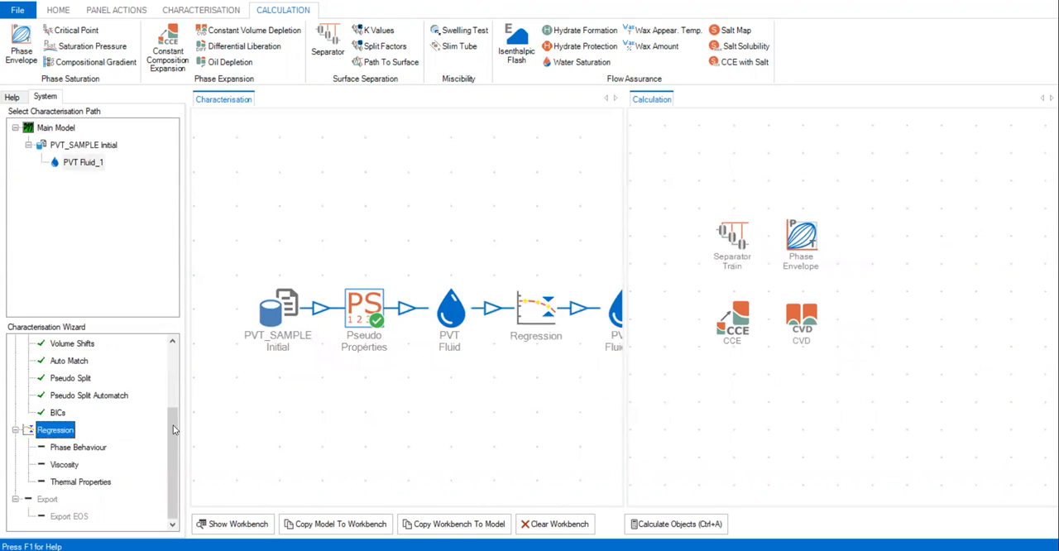
{"action": "left_click_drag", "start_coordinate": [395, 411], "coordinate": [336, 380]}
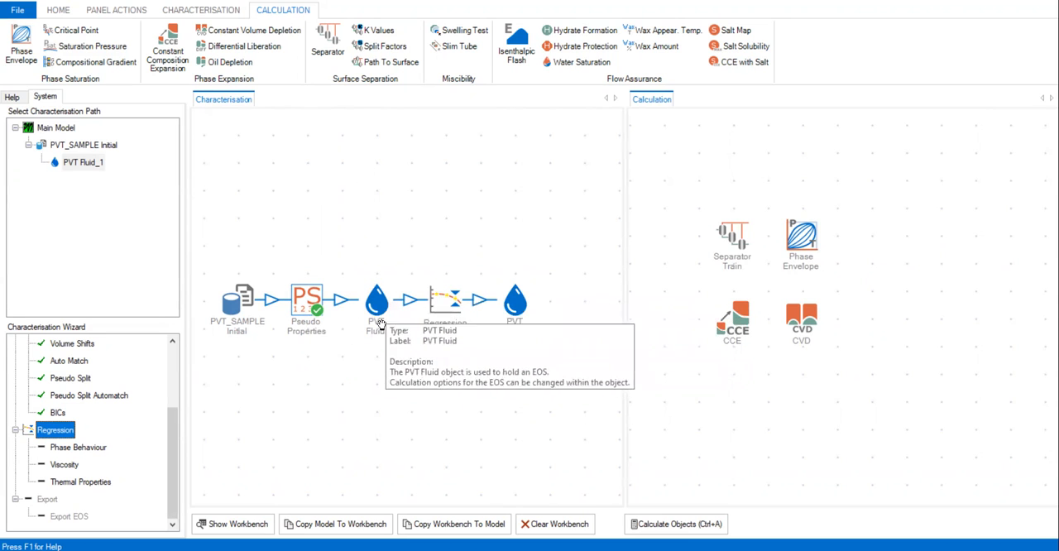
Step: Rename the fluid that follows the Regression object to "PVT Reg.1"
{"action": "right_click", "coordinate": [514, 307]}
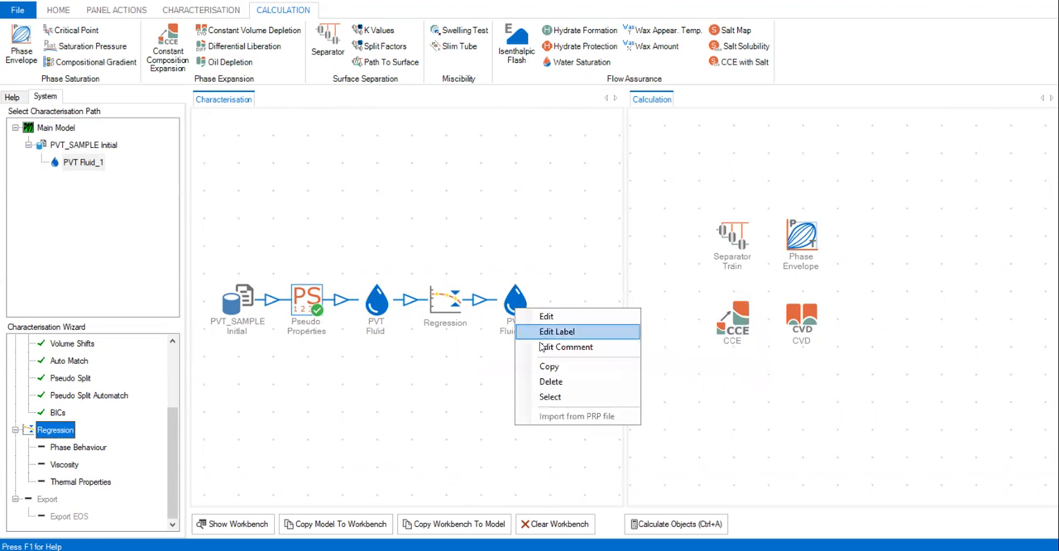
{"action": "left_click", "coordinate": [552, 332]}
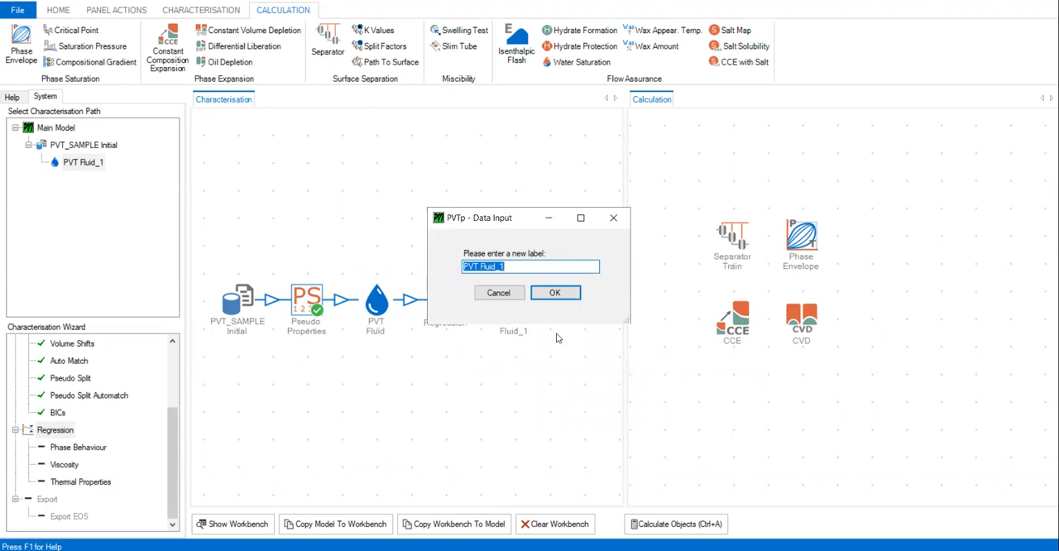
{"action": "type", "text": "PVT Reg.1"}
{"action": "left_click", "coordinate": [555, 293]}
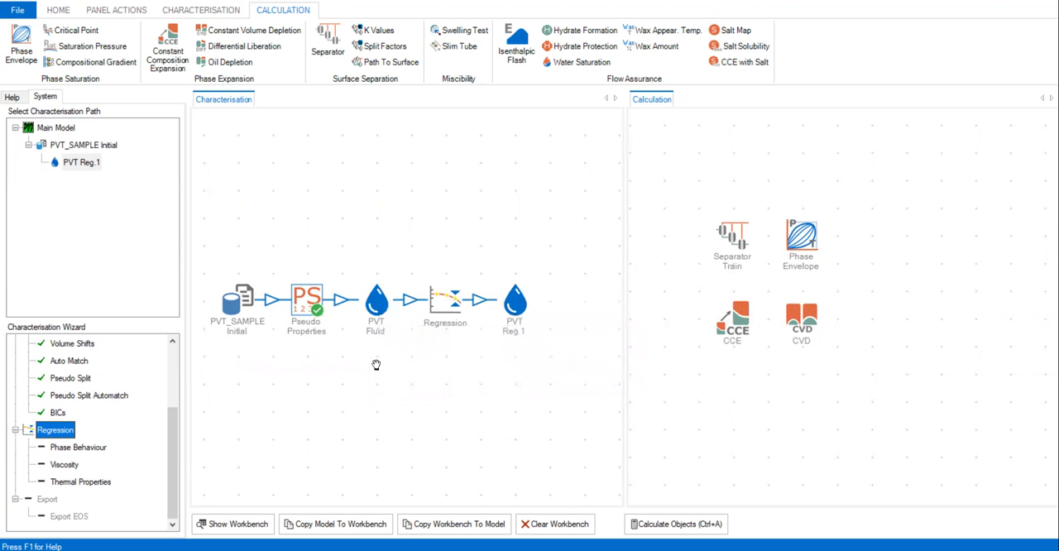
Step: Rename the fluid between Pseudo Properties and Regression to "Pseudo"
{"action": "right_click", "coordinate": [373, 306]}
{"action": "left_click", "coordinate": [422, 325]}
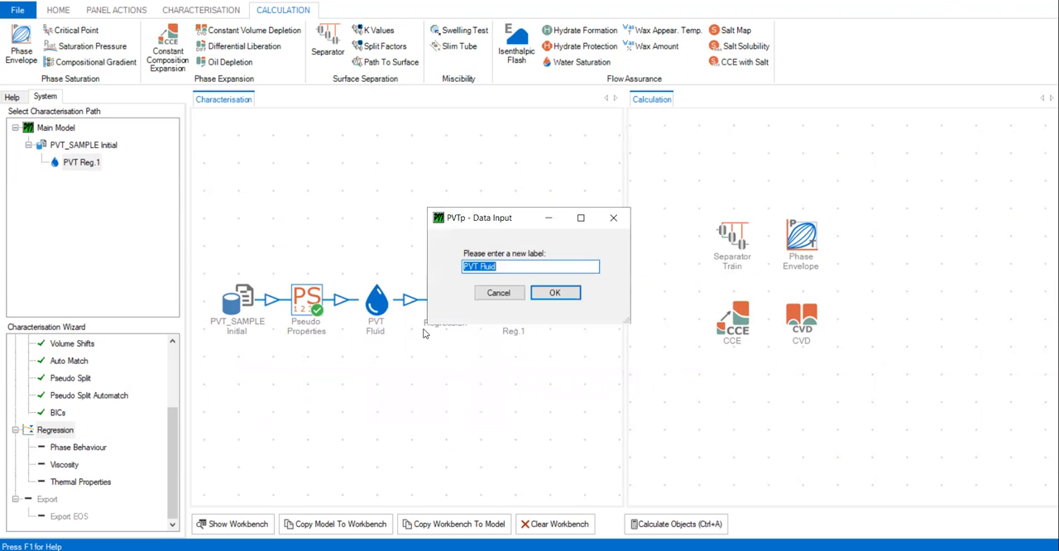
{"action": "type", "text": "Pseudo"}
{"action": "key", "text": "Return"}
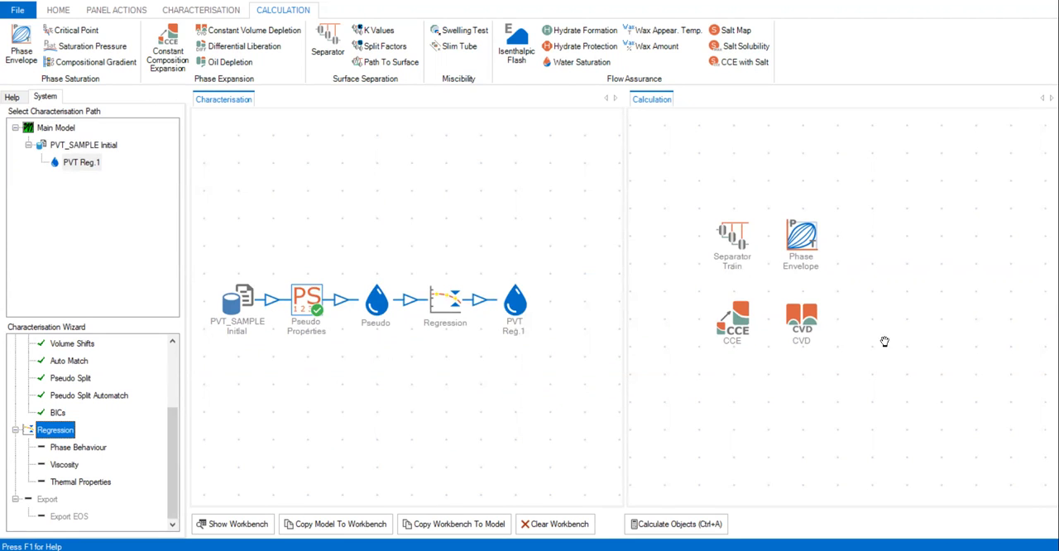
Step: Open the Regression object and review the lab data of the Saturation Pressure, Constant Composition Expansion, Constant Volume Depletion and Separator experiments
{"action": "double_click", "coordinate": [437, 306]}
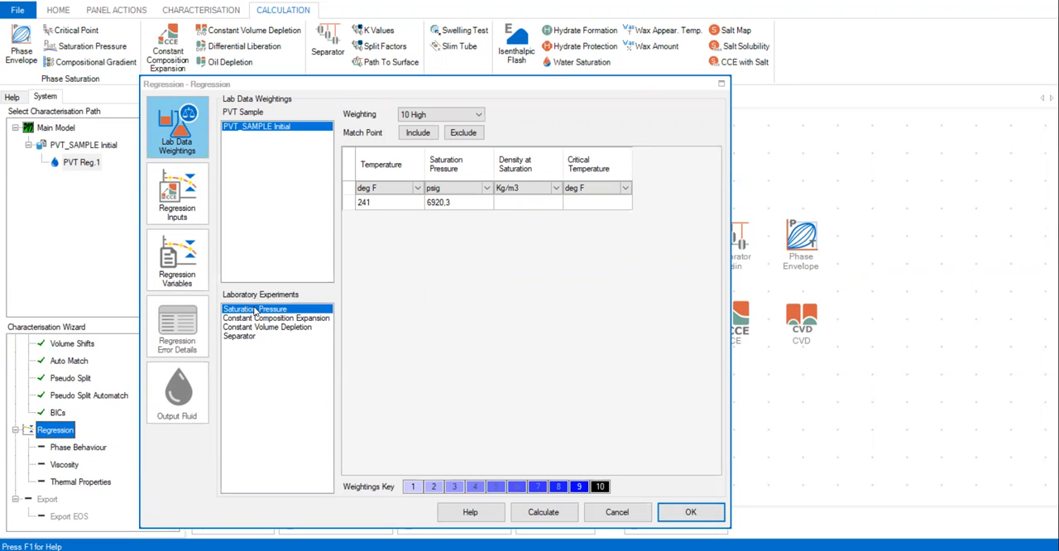
{"action": "left_click", "coordinate": [294, 328]}
{"action": "left_click", "coordinate": [295, 321]}
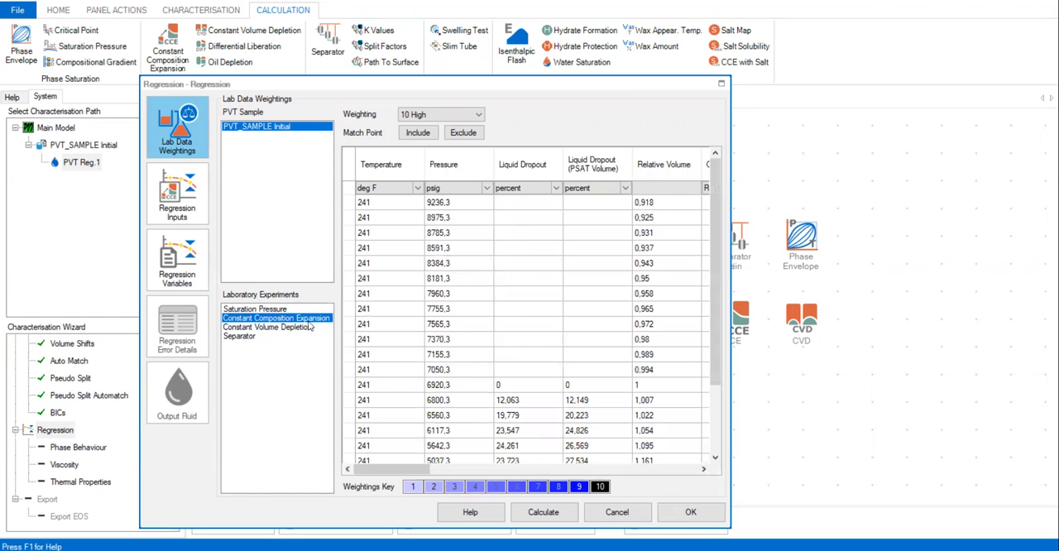
{"action": "left_click", "coordinate": [253, 339]}
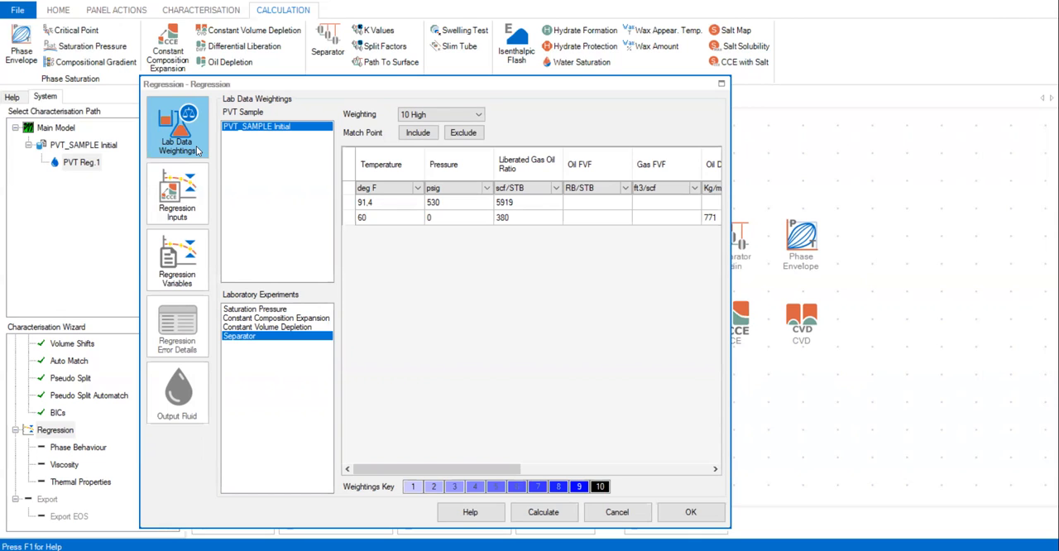
{"action": "left_click", "coordinate": [265, 309]}
{"action": "left_click", "coordinate": [260, 318]}
{"action": "left_click", "coordinate": [259, 327]}
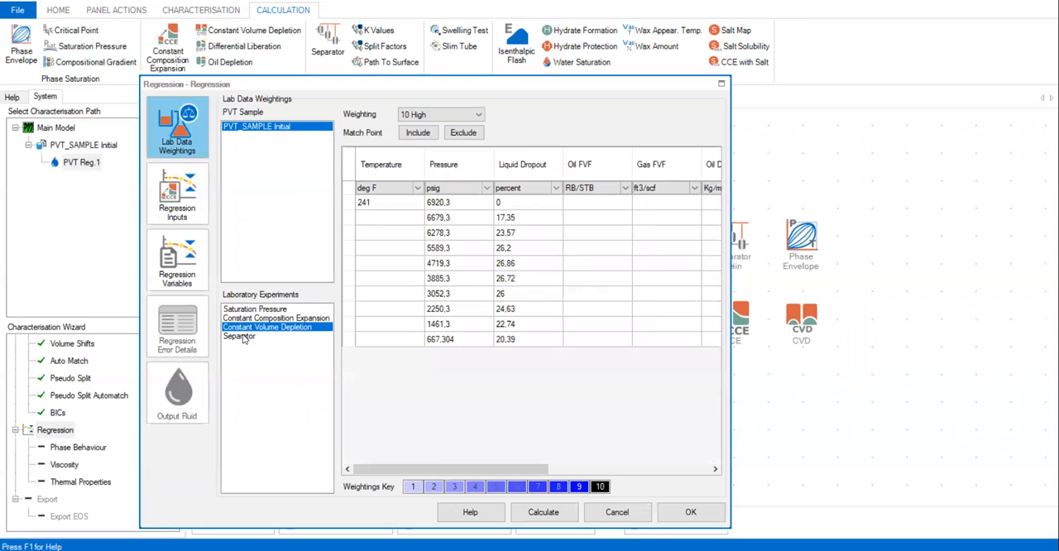
{"action": "left_click", "coordinate": [245, 336]}
{"action": "left_click", "coordinate": [255, 309]}
{"action": "left_click", "coordinate": [260, 319]}
{"action": "left_click", "coordinate": [256, 328]}
{"action": "left_click", "coordinate": [257, 312]}
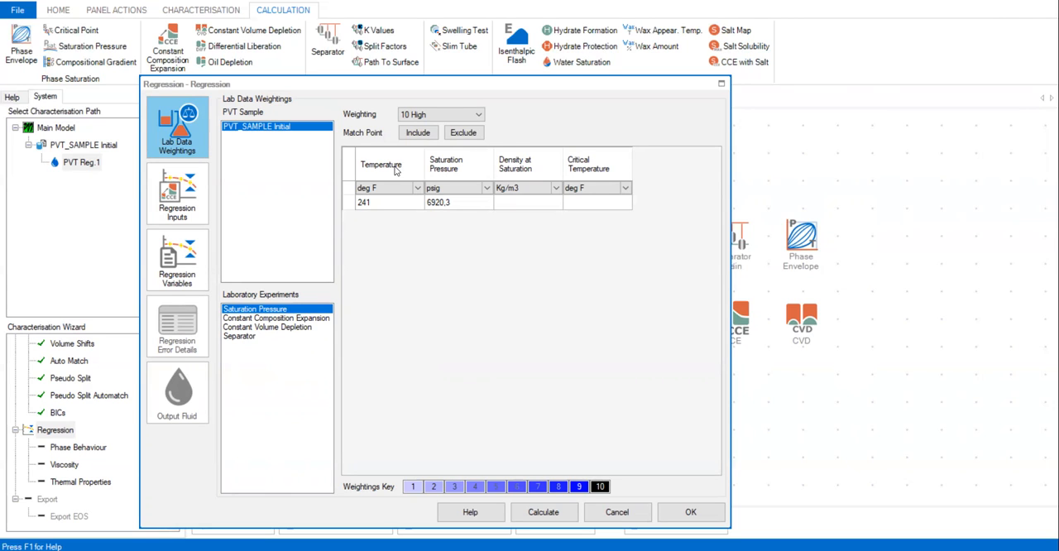
Step: Exclude the saturation pressure match point at 241 deg F from the regression and include it again
{"action": "left_click_drag", "start_coordinate": [365, 205], "coordinate": [452, 210]}
{"action": "left_click", "coordinate": [418, 132]}
{"action": "left_click", "coordinate": [413, 207]}
{"action": "left_click", "coordinate": [459, 135]}
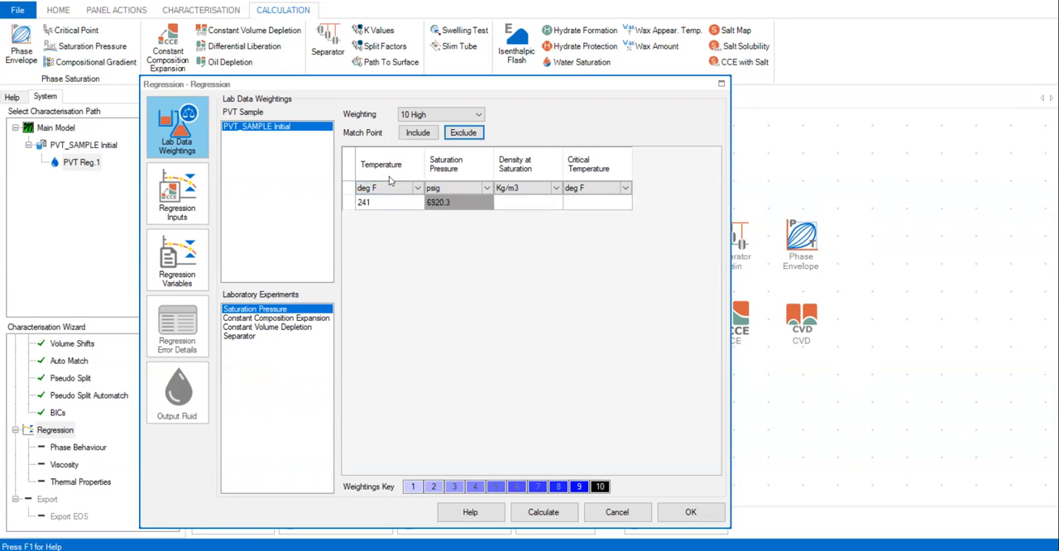
{"action": "left_click_drag", "start_coordinate": [377, 212], "coordinate": [460, 209]}
{"action": "left_click", "coordinate": [464, 134]}
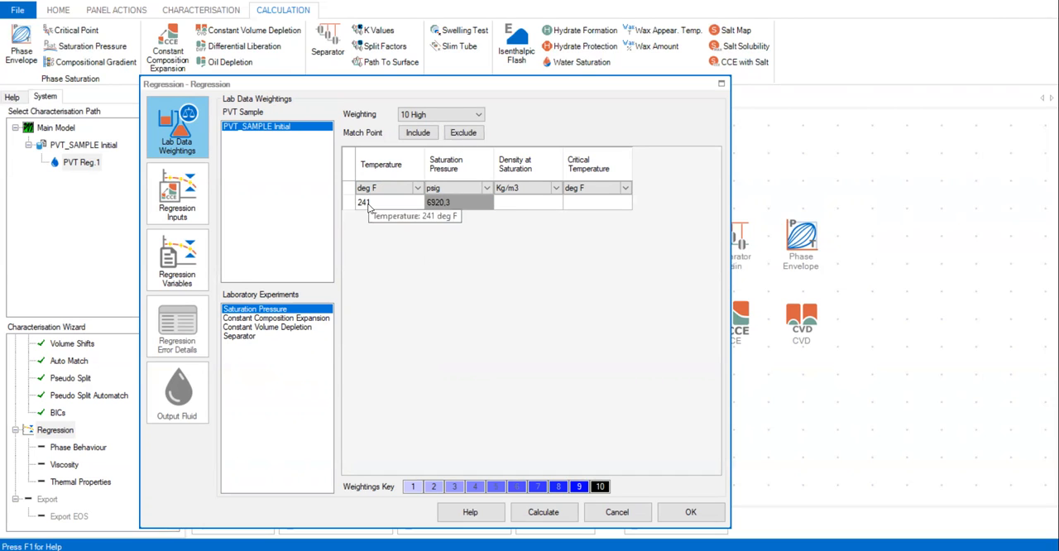
{"action": "left_click_drag", "start_coordinate": [370, 207], "coordinate": [444, 210]}
{"action": "left_click", "coordinate": [418, 135]}
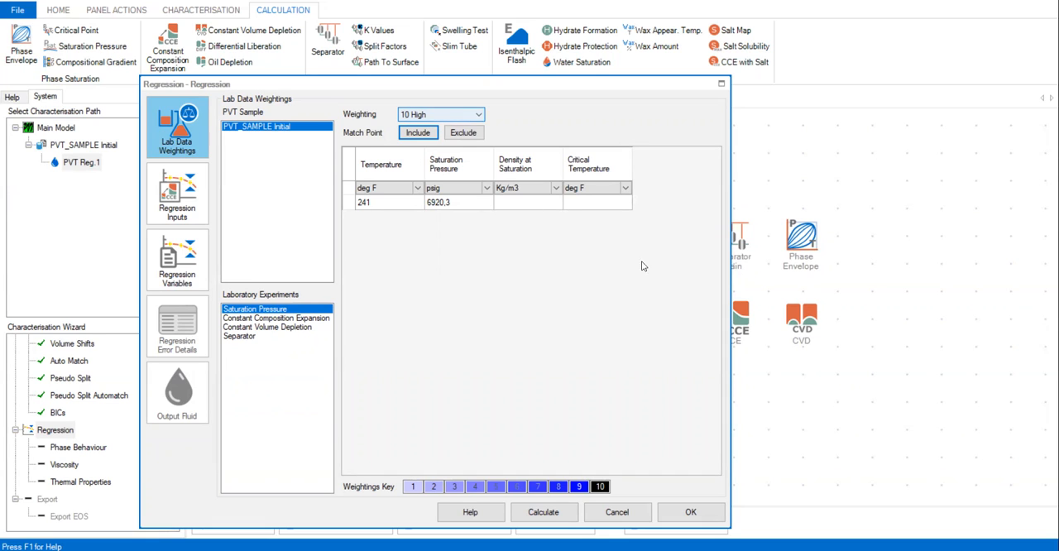
{"action": "scroll", "coordinate": [993, 327], "scroll_direction": "down", "scroll_amount": 10}
{"action": "scroll", "coordinate": [959, 310], "scroll_direction": "up", "scroll_amount": 5}
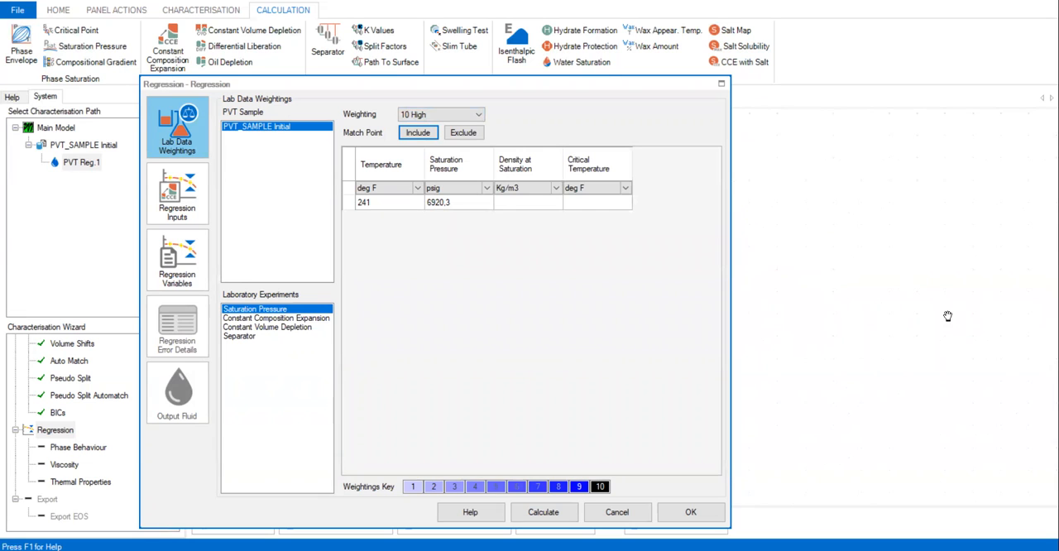
{"action": "scroll", "coordinate": [948, 315], "scroll_direction": "up", "scroll_amount": 5}
{"action": "scroll", "coordinate": [920, 279], "scroll_direction": "up", "scroll_amount": 3}
{"action": "scroll", "coordinate": [921, 285], "scroll_direction": "down", "scroll_amount": 3}
{"action": "left_click_drag", "start_coordinate": [858, 271], "coordinate": [894, 265]}
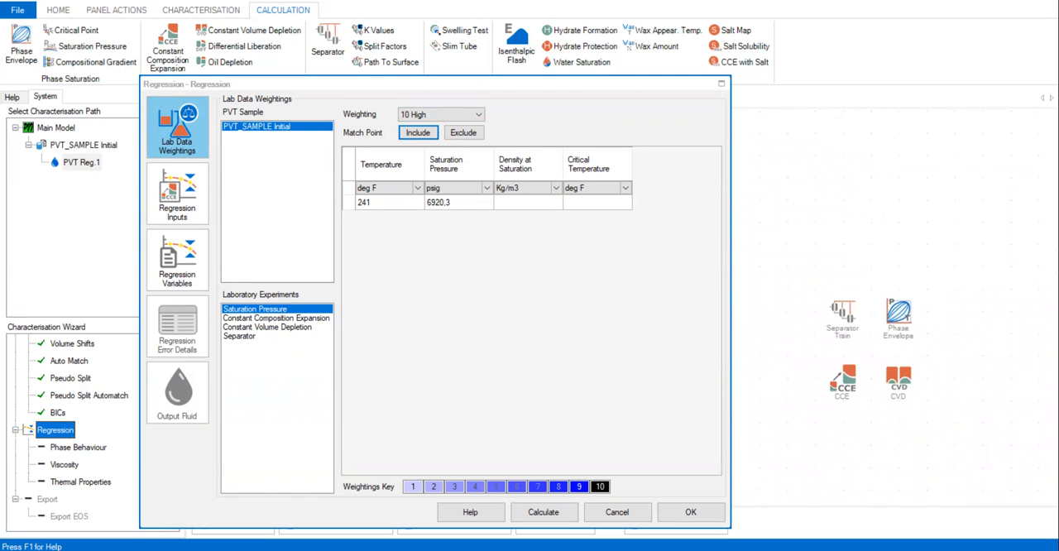
Step: Display the regression's Constant Composition Expansion data and open the PVT_SAMPLE Initial sample alongside it
{"action": "left_click", "coordinate": [307, 320]}
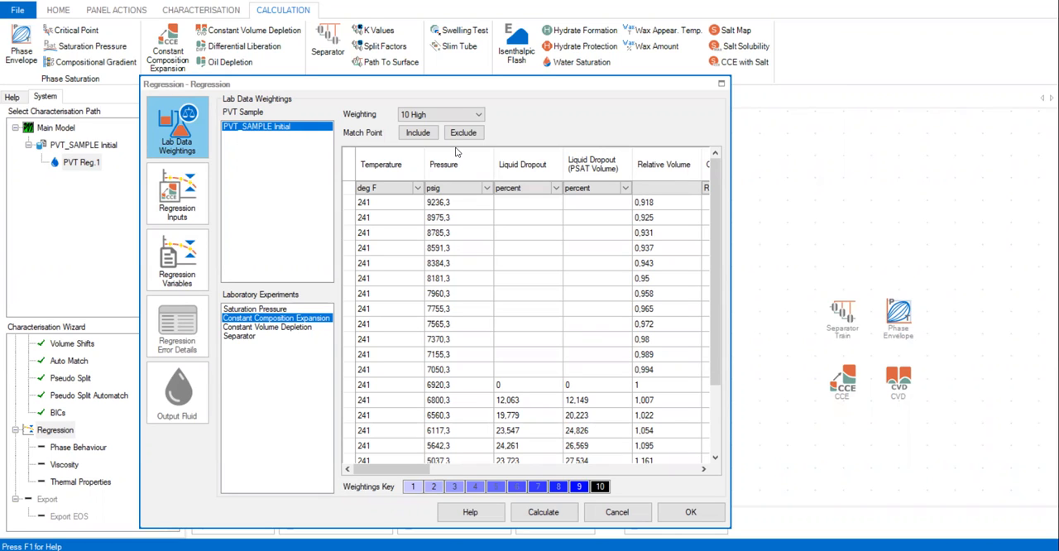
{"action": "left_click_drag", "start_coordinate": [344, 82], "coordinate": [475, 71]}
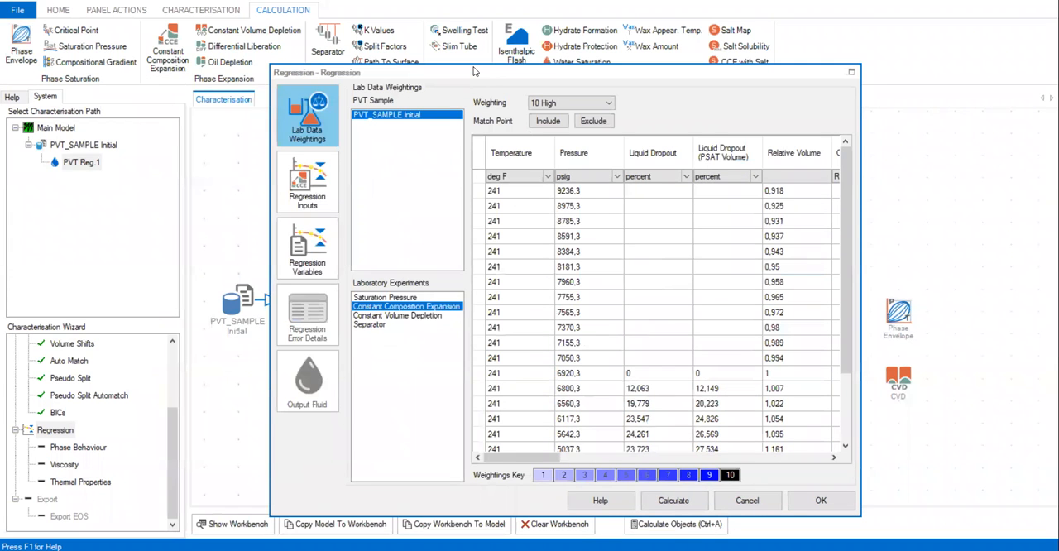
{"action": "left_click_drag", "start_coordinate": [474, 71], "coordinate": [605, 86]}
{"action": "double_click", "coordinate": [237, 310]}
{"action": "left_click", "coordinate": [519, 512]}
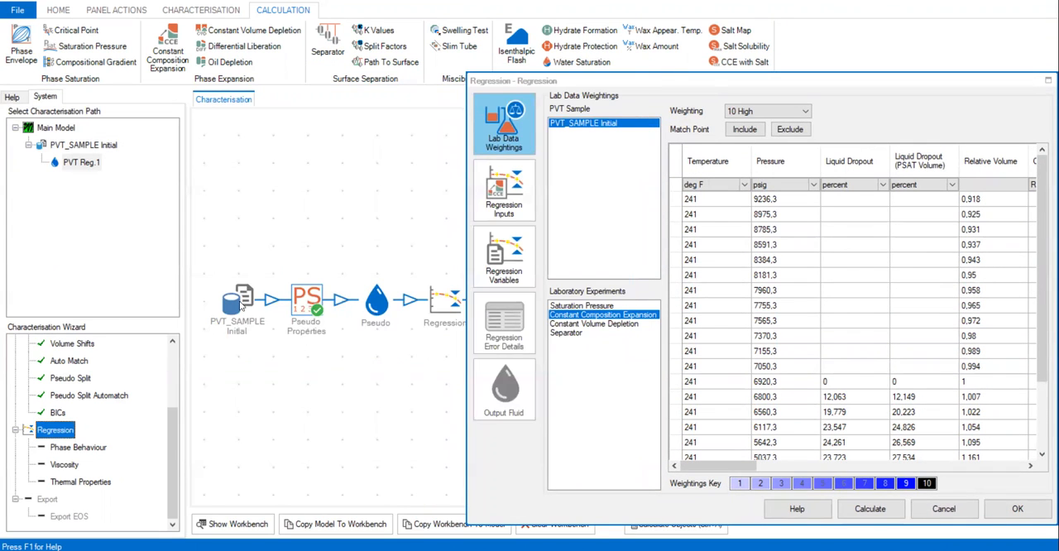
{"action": "double_click", "coordinate": [236, 310]}
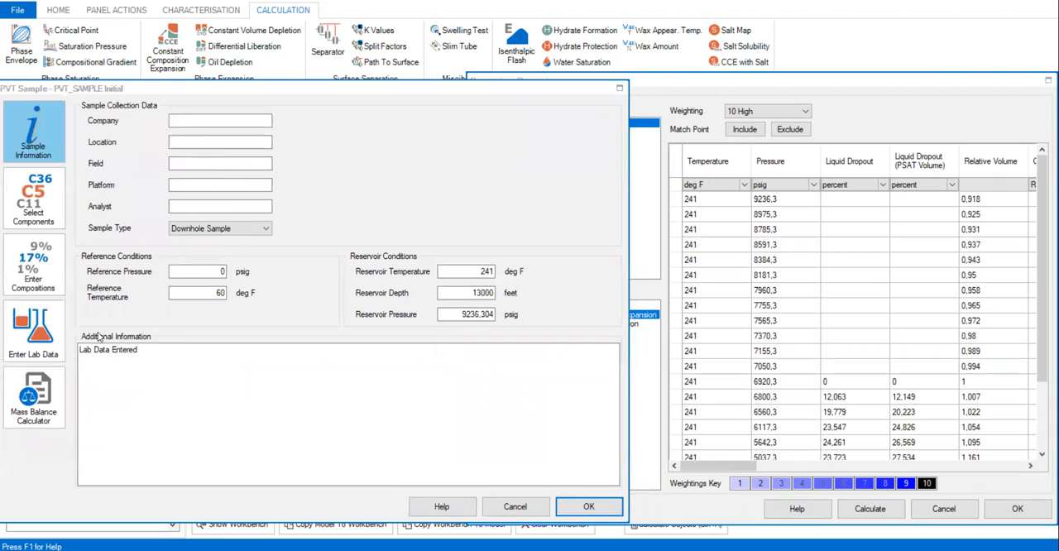
Step: Plot the sample's Constant Composition Expansion lab data as liquid dropout against pressure
{"action": "left_click", "coordinate": [47, 341]}
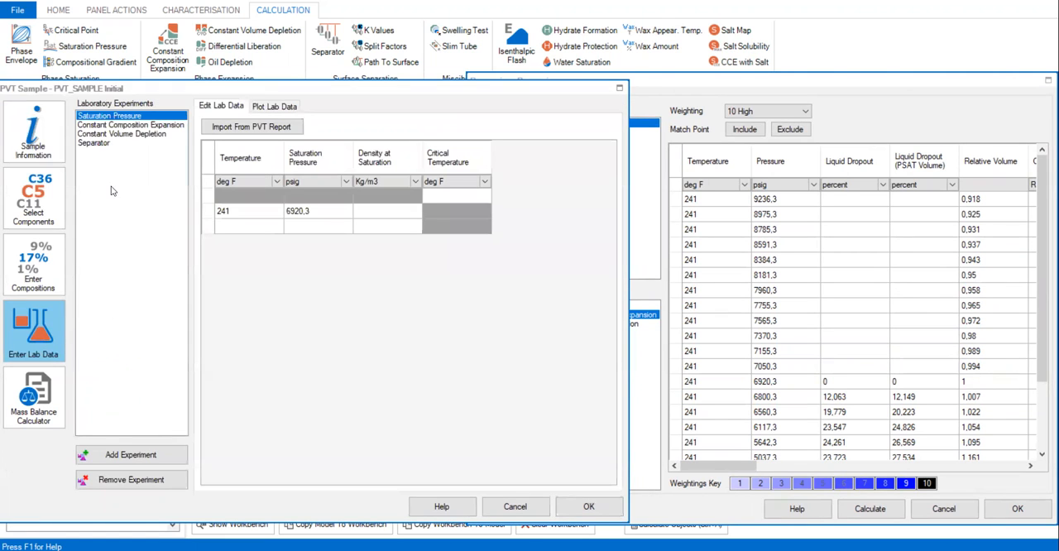
{"action": "left_click", "coordinate": [153, 125]}
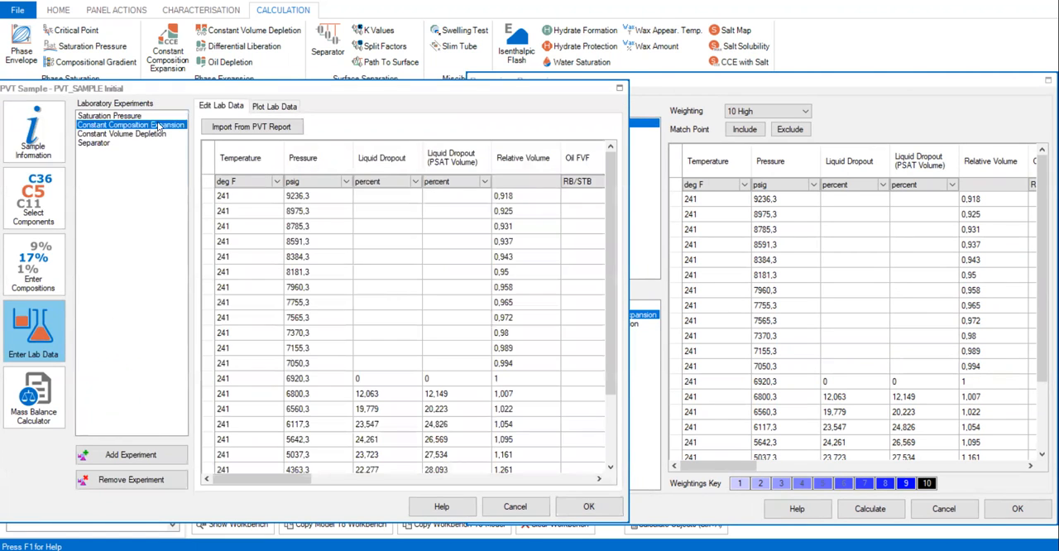
{"action": "left_click", "coordinate": [277, 108]}
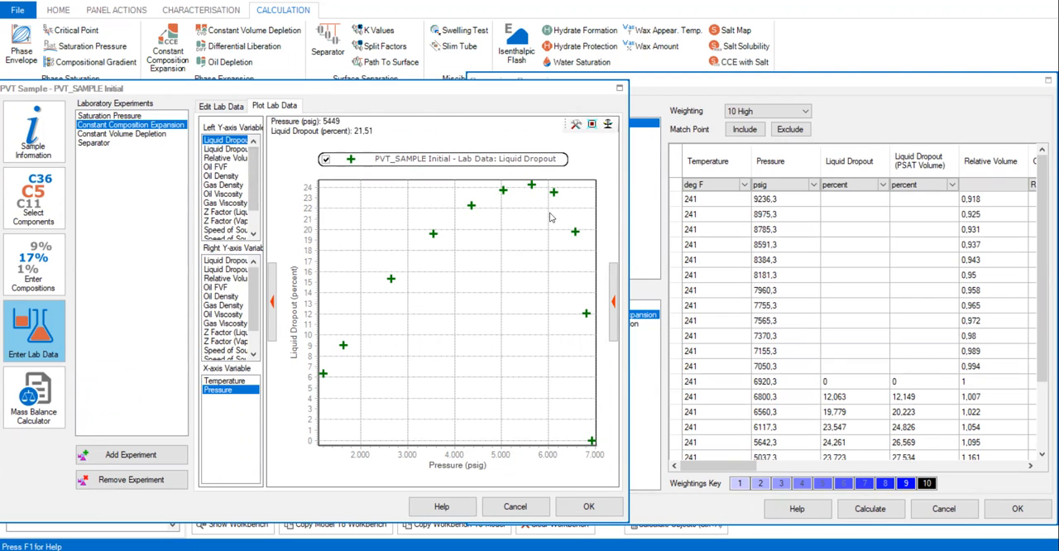
Step: Arrange the lab data plot beside the regression window and examine the Constant Composition Expansion table down to its last rows
{"action": "left_click_drag", "start_coordinate": [629, 192], "coordinate": [589, 192]}
{"action": "left_click_drag", "start_coordinate": [374, 92], "coordinate": [311, 68]}
{"action": "mouse_move", "coordinate": [353, 211]}
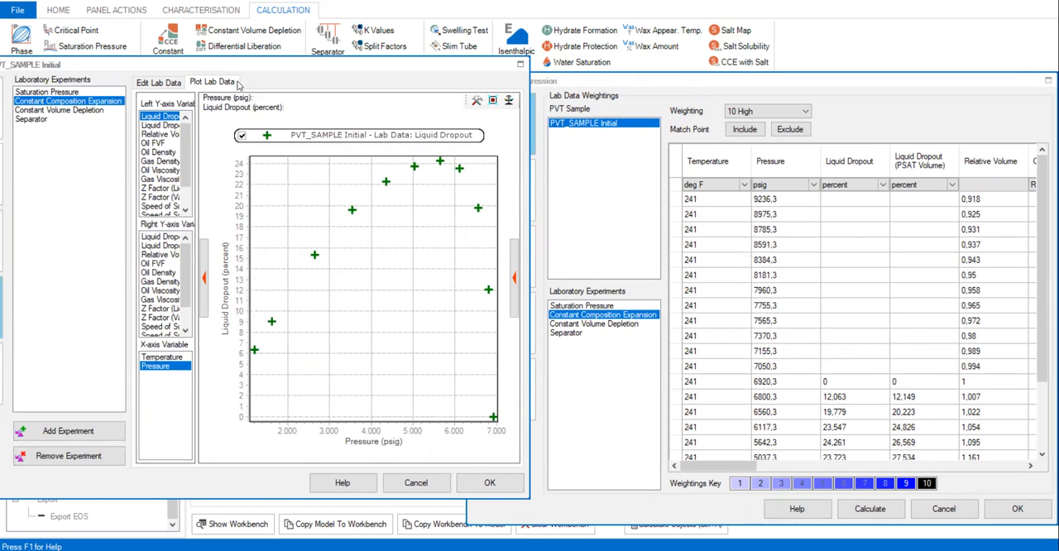
{"action": "left_click_drag", "start_coordinate": [250, 65], "coordinate": [244, 85]}
{"action": "left_click_drag", "start_coordinate": [584, 82], "coordinate": [574, 78]}
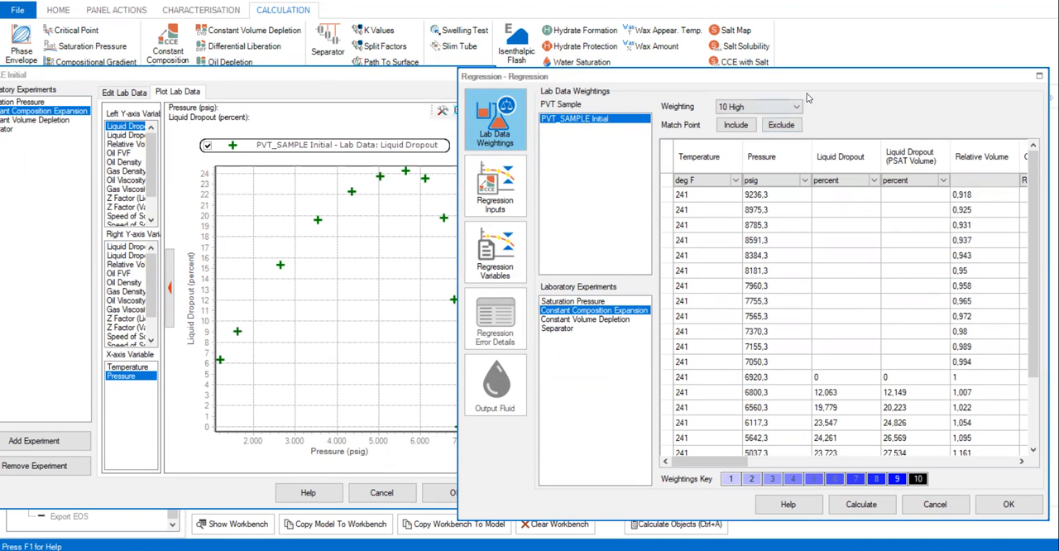
{"action": "mouse_move", "coordinate": [793, 74]}
{"action": "left_mouse_down"}
{"action": "mouse_move", "coordinate": [782, 78]}
{"action": "mouse_move", "coordinate": [805, 69]}
{"action": "left_mouse_up"}
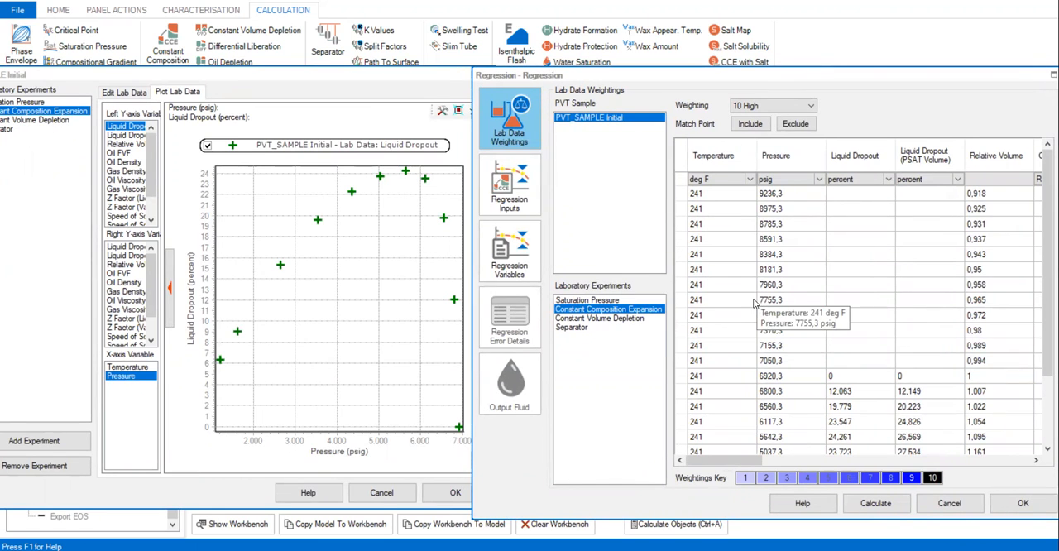
{"action": "left_click_drag", "start_coordinate": [718, 80], "coordinate": [630, 67]}
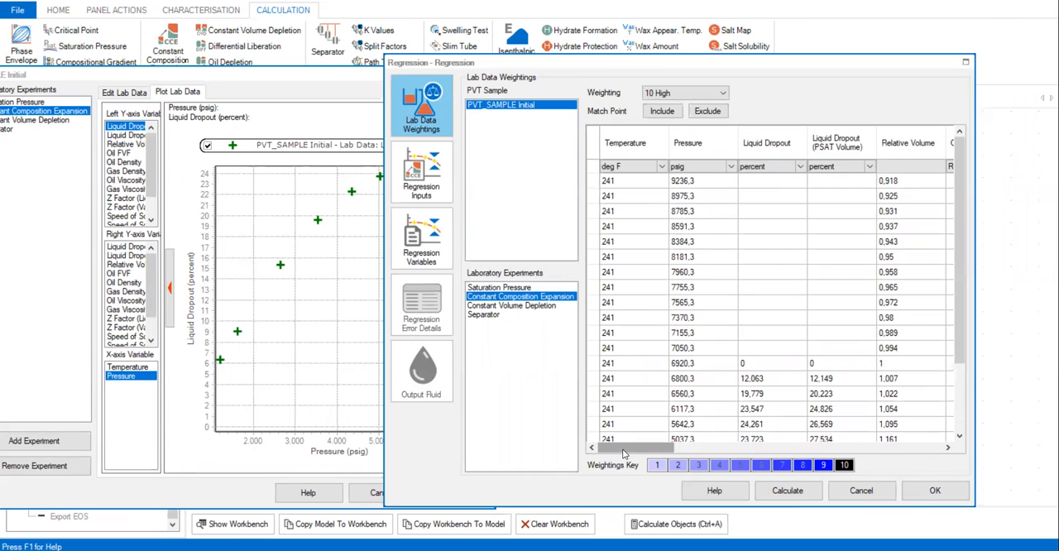
{"action": "left_click_drag", "start_coordinate": [623, 450], "coordinate": [594, 450]}
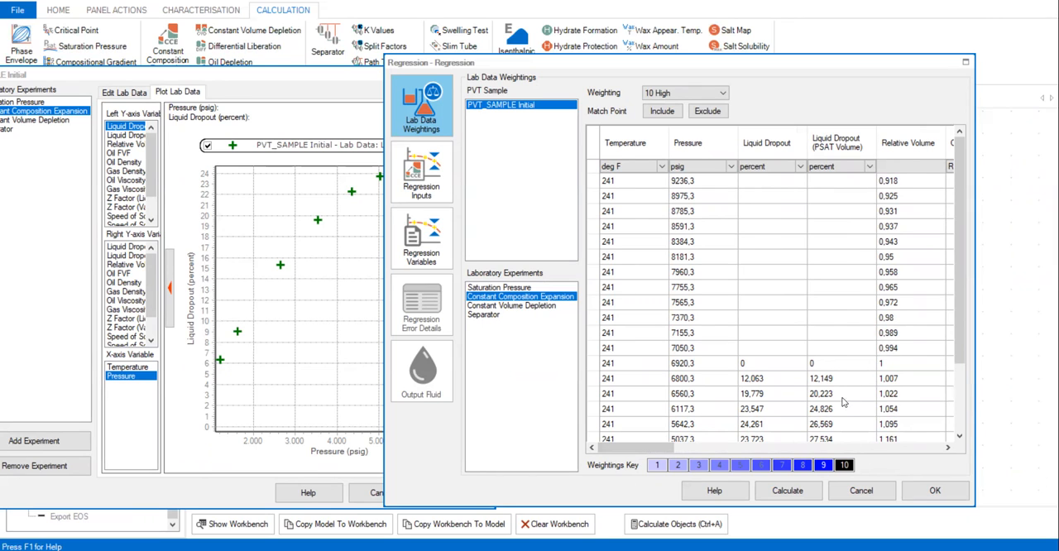
{"action": "scroll", "coordinate": [844, 403], "scroll_direction": "down", "scroll_amount": 2}
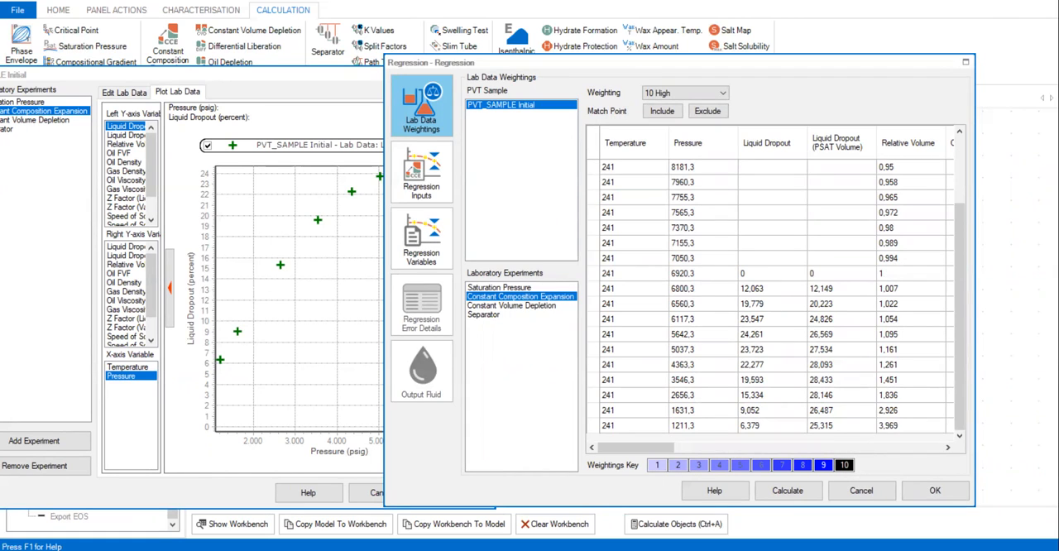
Step: Exclude all Liquid Dropout match points of the Constant Composition Expansion, from 6920,3 down to 1211,3 psig, from the regression
{"action": "left_click_drag", "start_coordinate": [780, 276], "coordinate": [778, 432]}
{"action": "left_click", "coordinate": [707, 111]}
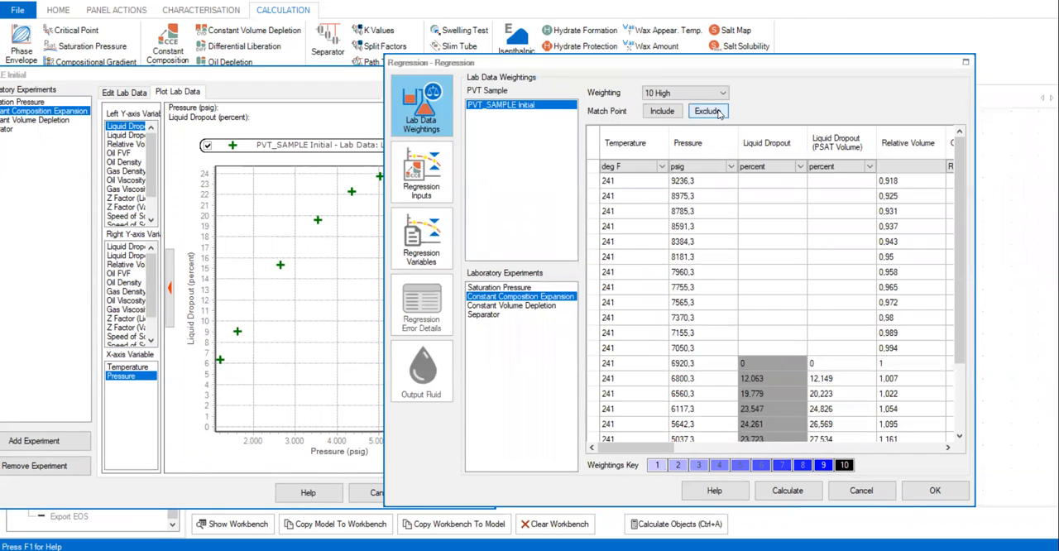
{"action": "scroll", "coordinate": [809, 361], "scroll_direction": "down", "scroll_amount": 2}
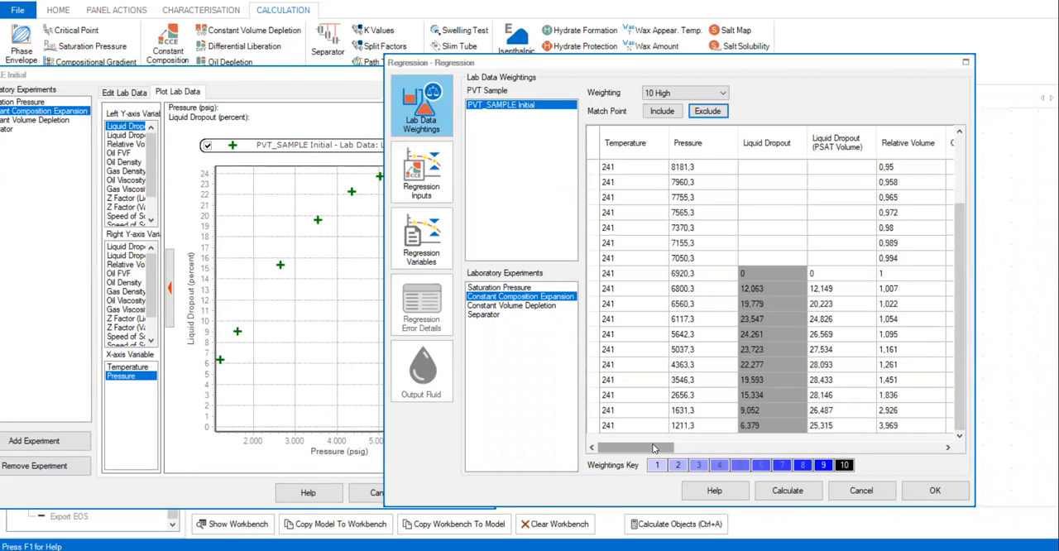
Step: Exclude the entire Relative Volume column of the Constant Composition Expansion data from the regression
{"action": "left_click_drag", "start_coordinate": [654, 447], "coordinate": [693, 448]}
{"action": "scroll", "coordinate": [804, 363], "scroll_direction": "up", "scroll_amount": 2}
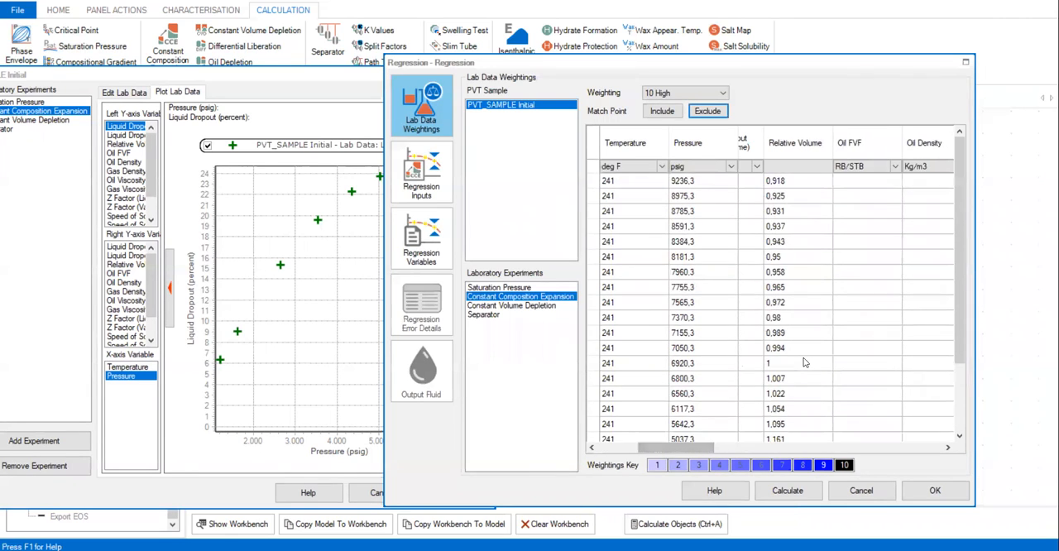
{"action": "left_click_drag", "start_coordinate": [798, 180], "coordinate": [795, 419]}
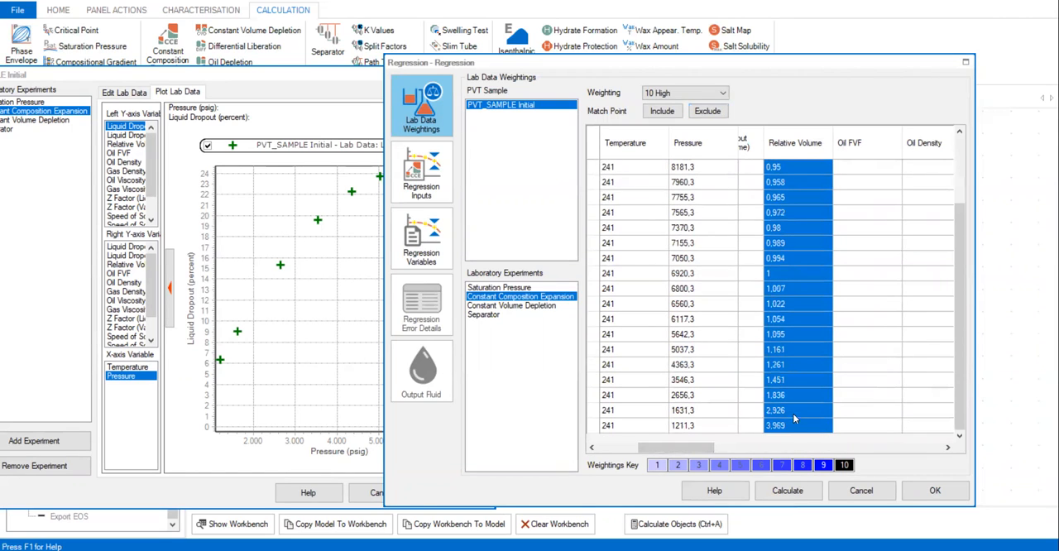
{"action": "left_click", "coordinate": [710, 112]}
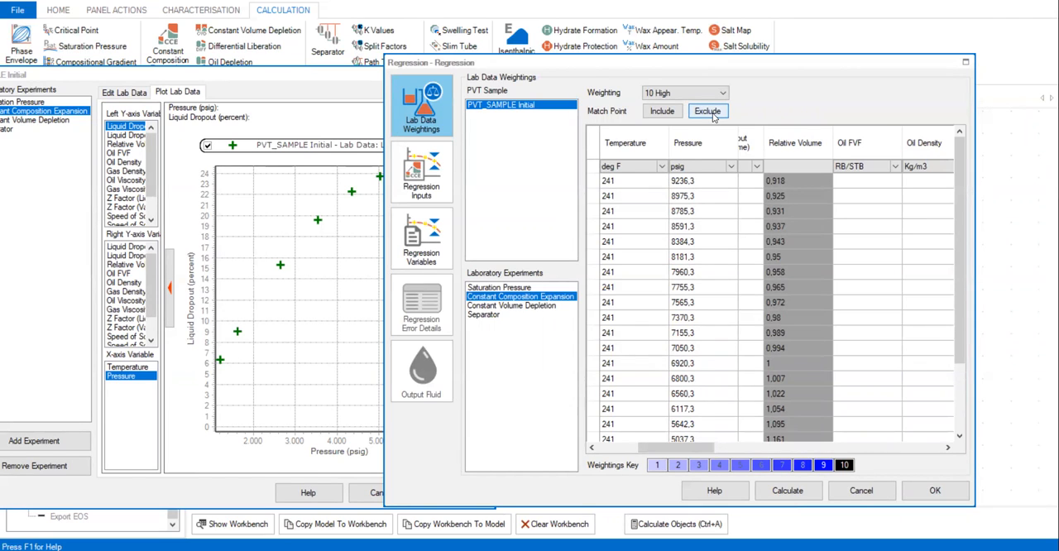
{"action": "left_click", "coordinate": [710, 111]}
Step: Bring the Z Factor (Vapour) column into view and plot the sample's vapour Z factor lab data against pressure beside it
{"action": "left_click_drag", "start_coordinate": [690, 446], "coordinate": [837, 464]}
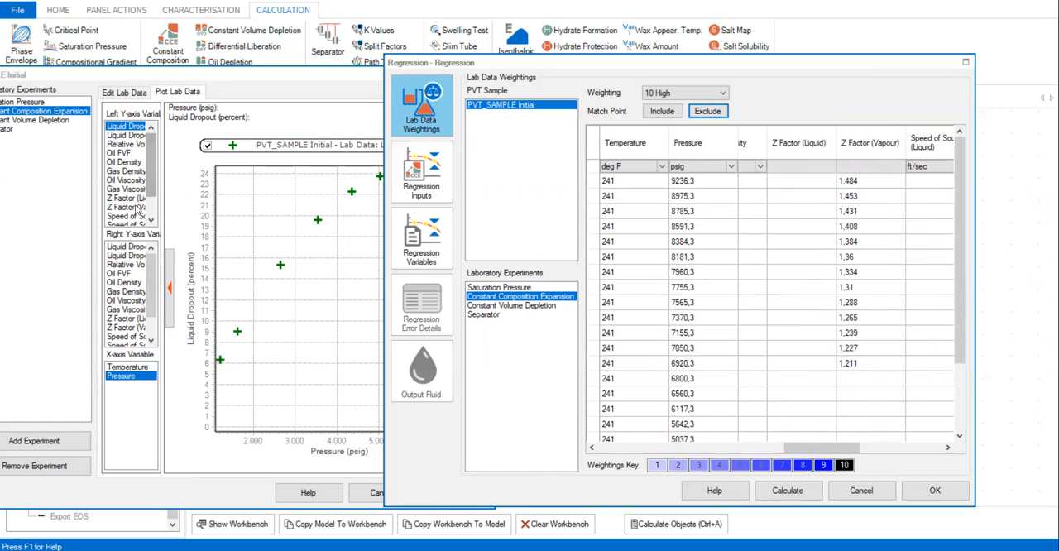
{"action": "left_click", "coordinate": [132, 207]}
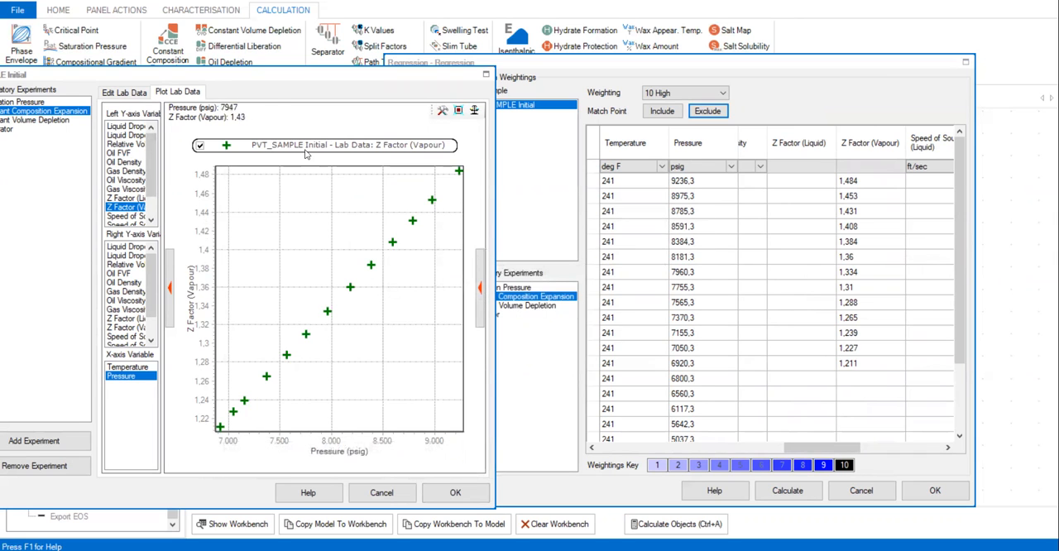
{"action": "left_click_drag", "start_coordinate": [288, 83], "coordinate": [303, 67]}
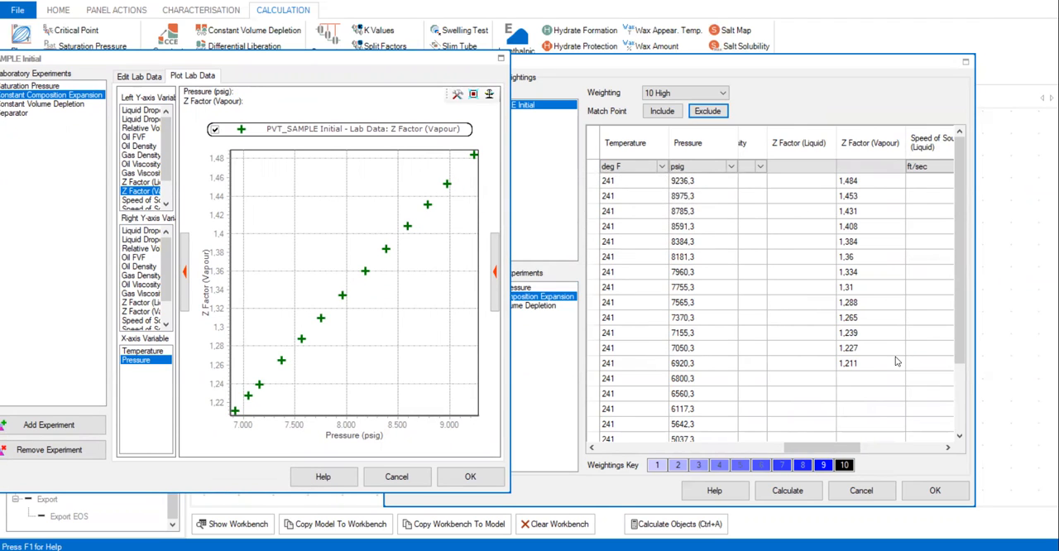
Step: Exclude the Constant Composition Expansion Z Factor (Vapour) match points from 8975,3 to 7960,3 psig
{"action": "left_click", "coordinate": [870, 197]}
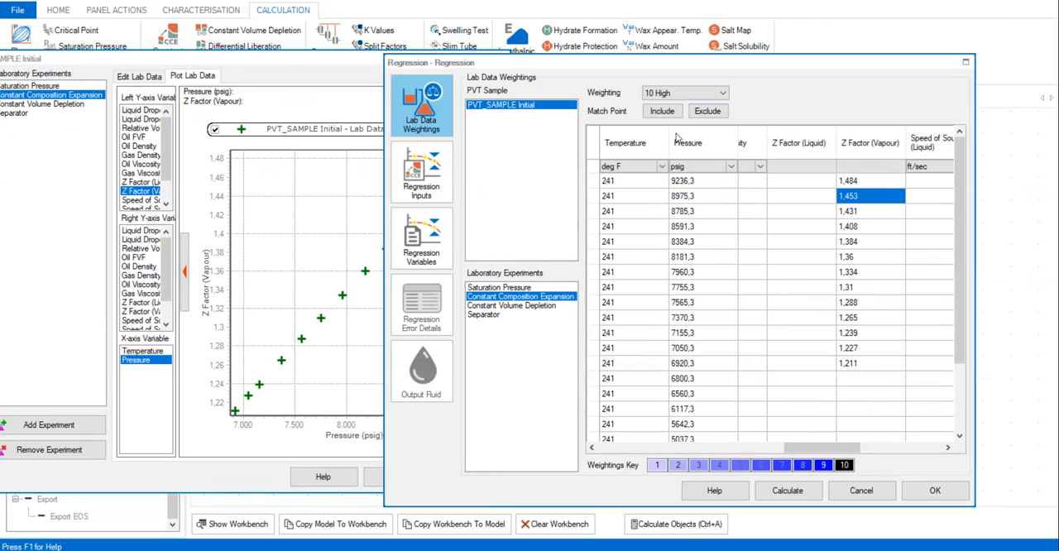
{"action": "left_click", "coordinate": [707, 111]}
{"action": "left_click_drag", "start_coordinate": [860, 212], "coordinate": [858, 273]}
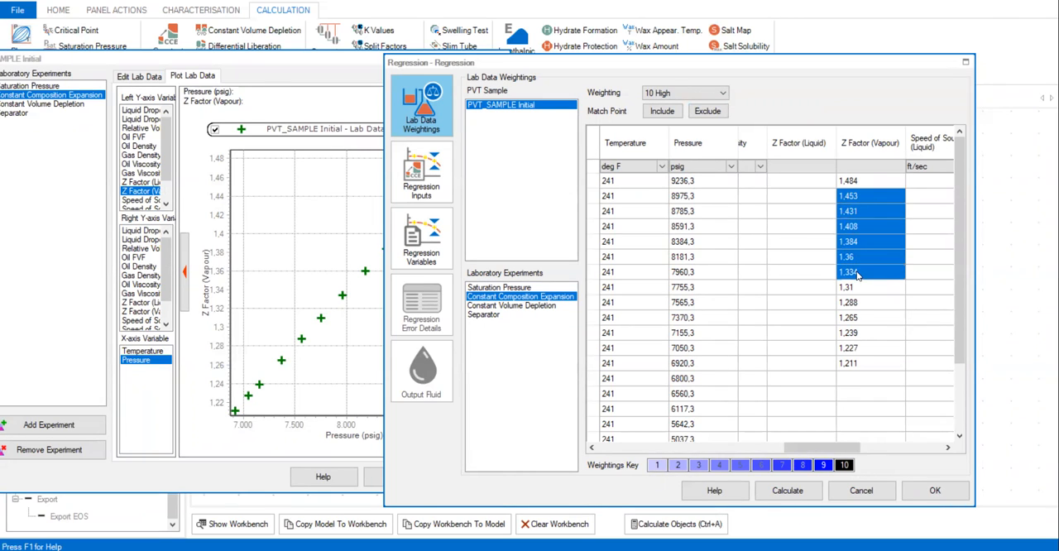
{"action": "left_click", "coordinate": [708, 113]}
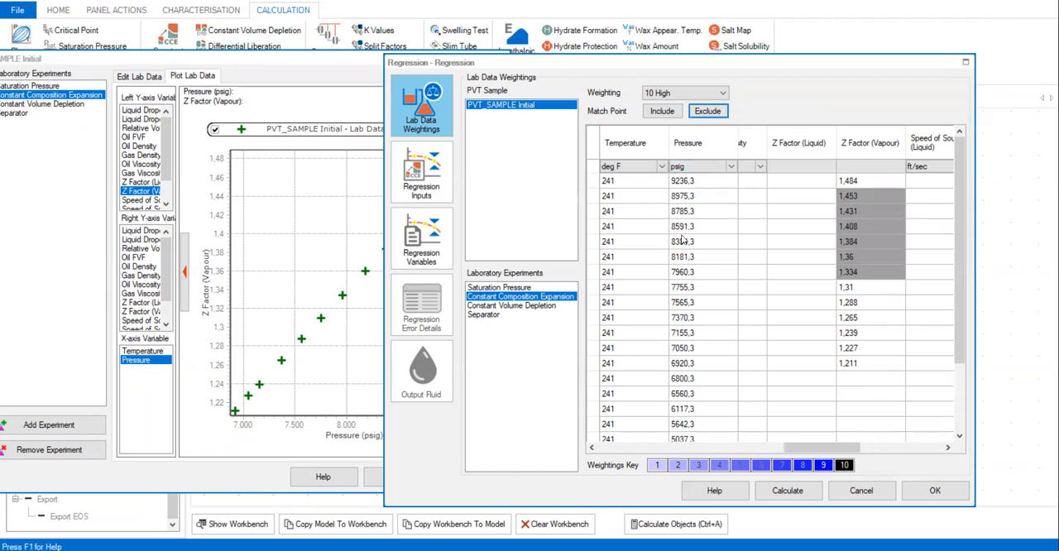
Step: Exclude the Constant Composition Expansion Z Factor (Vapour) match points from 7565,3 to 7050,3 psig, keeping the 7755,3 psig point
{"action": "left_click", "coordinate": [859, 290]}
{"action": "left_click", "coordinate": [857, 303]}
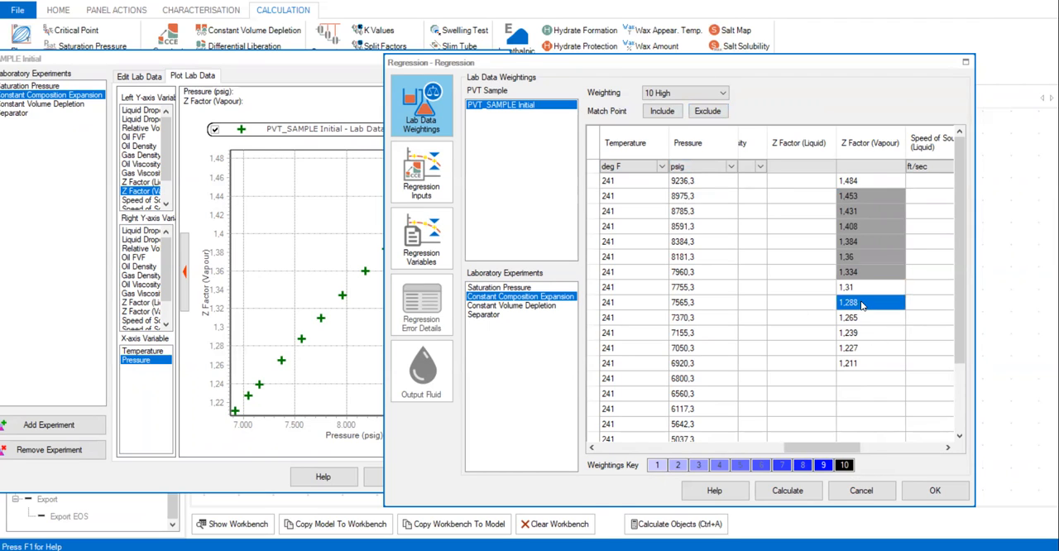
{"action": "left_click_drag", "start_coordinate": [861, 303], "coordinate": [860, 349]}
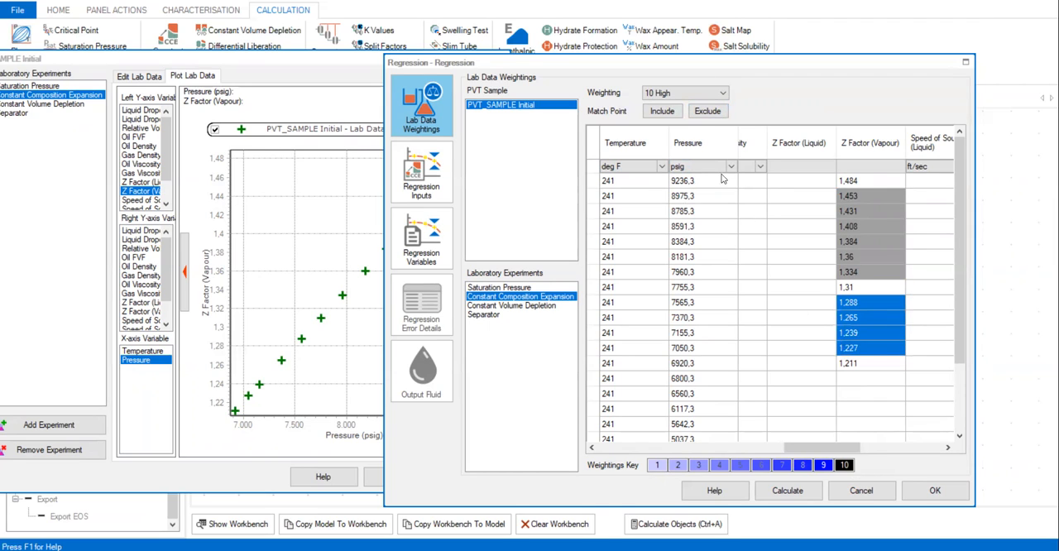
{"action": "left_click", "coordinate": [710, 114]}
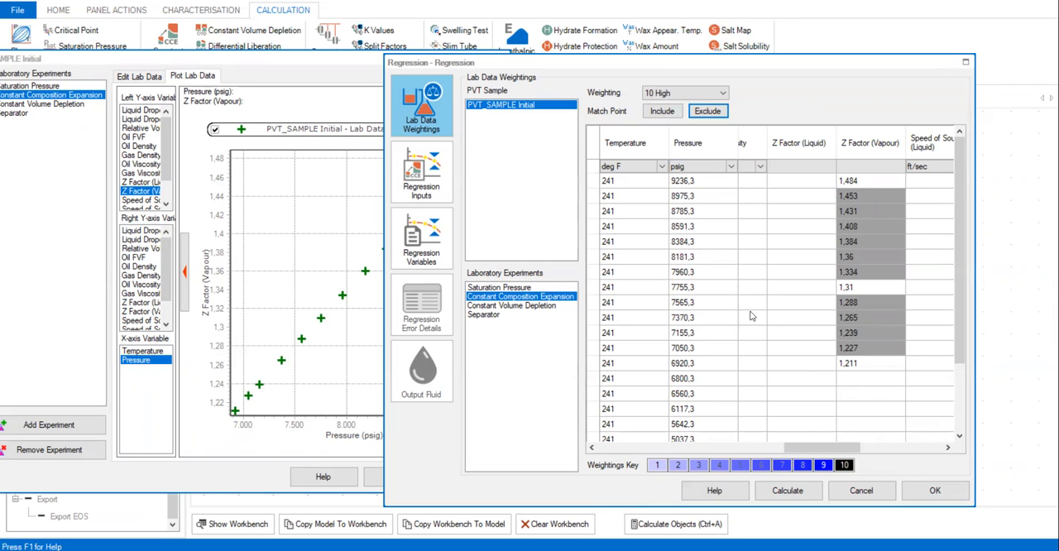
Step: Plot the Constant Volume Depletion lab data and exclude all of that experiment's Liquid Dropout match points from the regression
{"action": "left_click", "coordinate": [518, 305]}
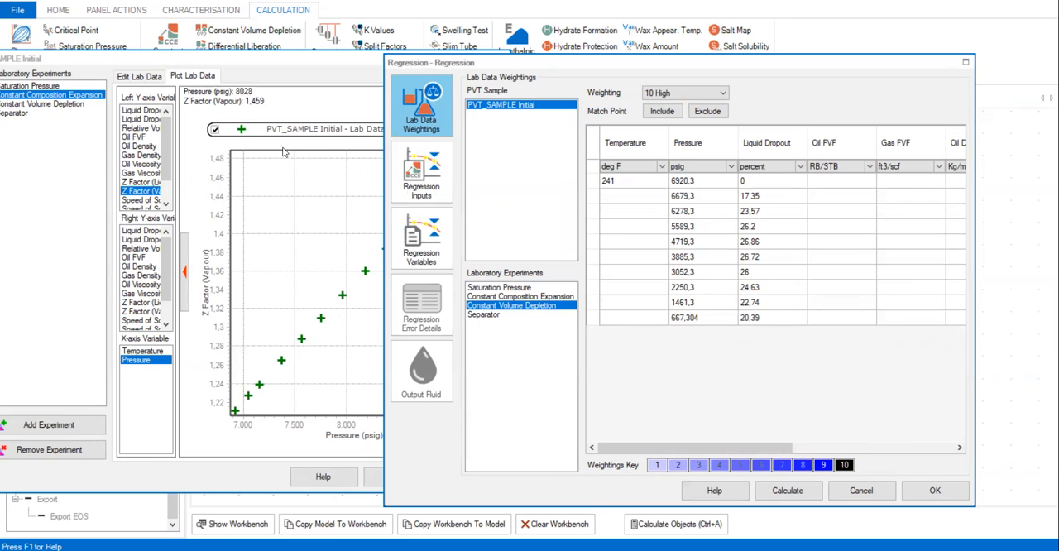
{"action": "left_click", "coordinate": [44, 105]}
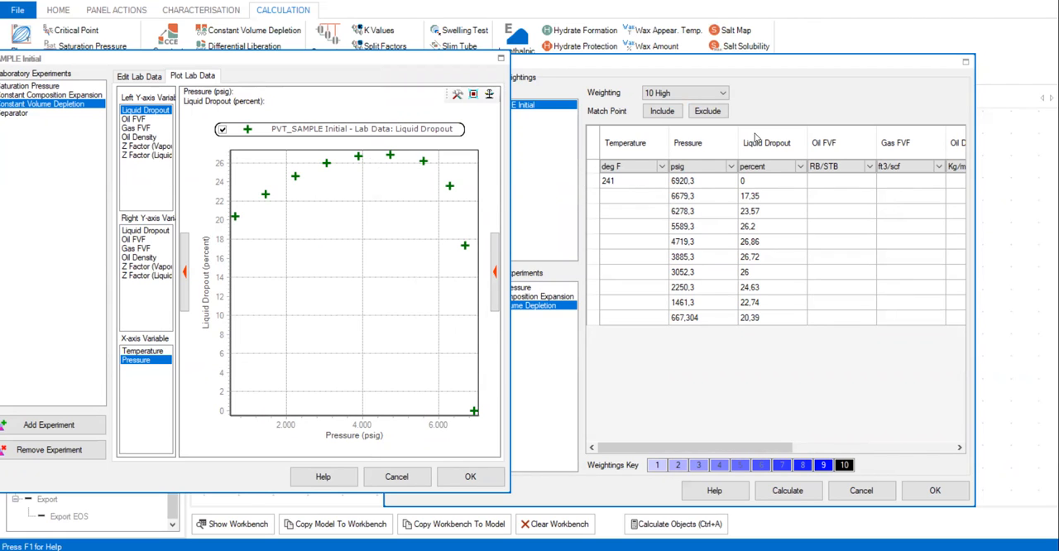
{"action": "left_click", "coordinate": [755, 193]}
{"action": "left_click_drag", "start_coordinate": [749, 180], "coordinate": [770, 322]}
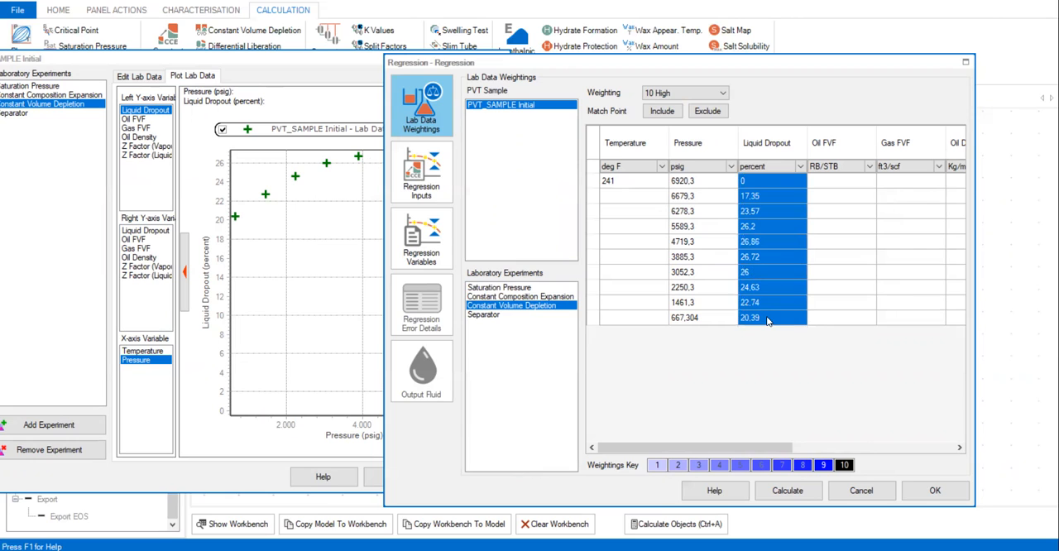
{"action": "left_click", "coordinate": [707, 111]}
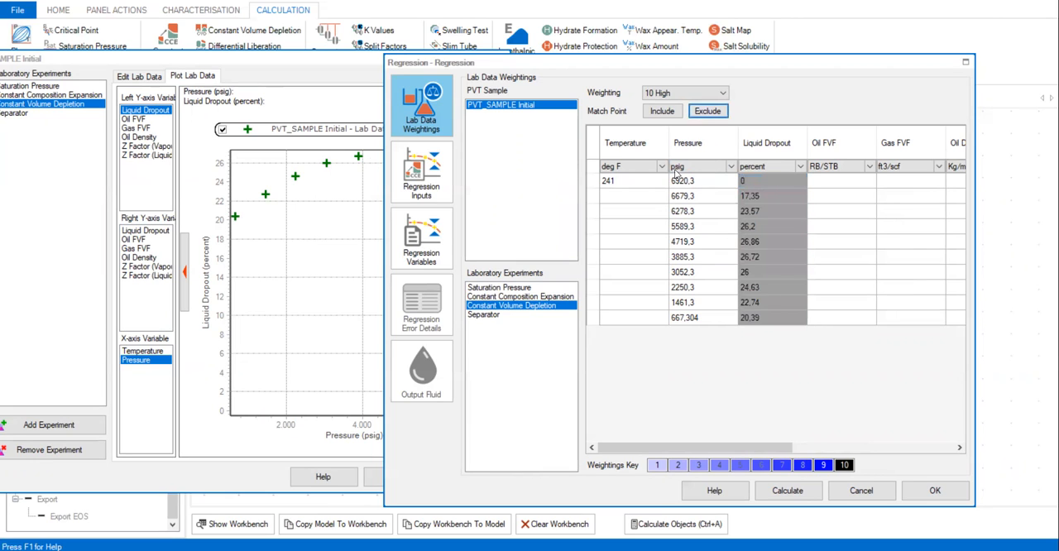
Step: Exclude all Z Factor (Vapour) match points of the Constant Volume Depletion experiment from the regression
{"action": "left_click", "coordinate": [523, 297]}
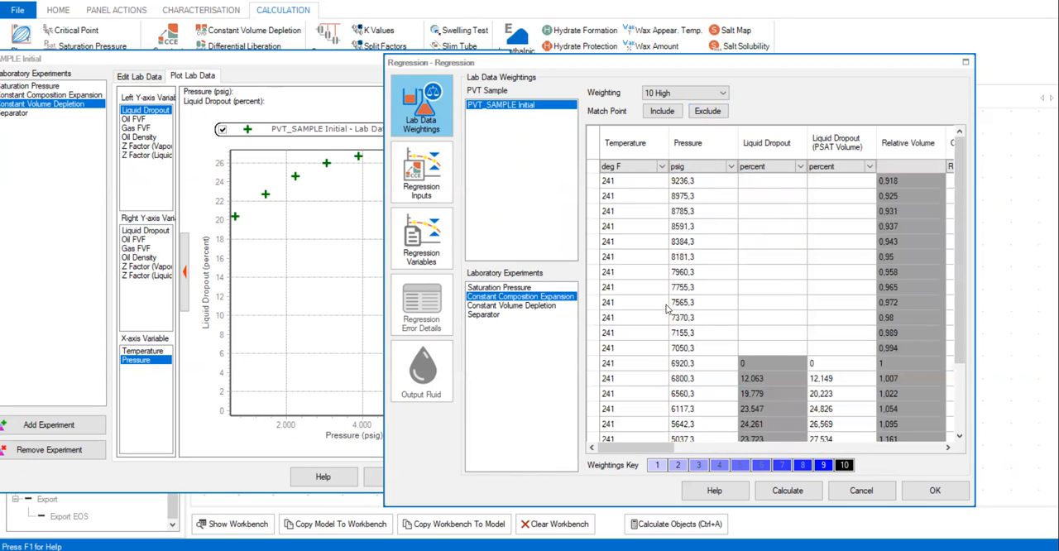
{"action": "left_click", "coordinate": [539, 305]}
{"action": "left_click_drag", "start_coordinate": [720, 444], "coordinate": [881, 448]}
{"action": "left_click_drag", "start_coordinate": [867, 180], "coordinate": [865, 322]}
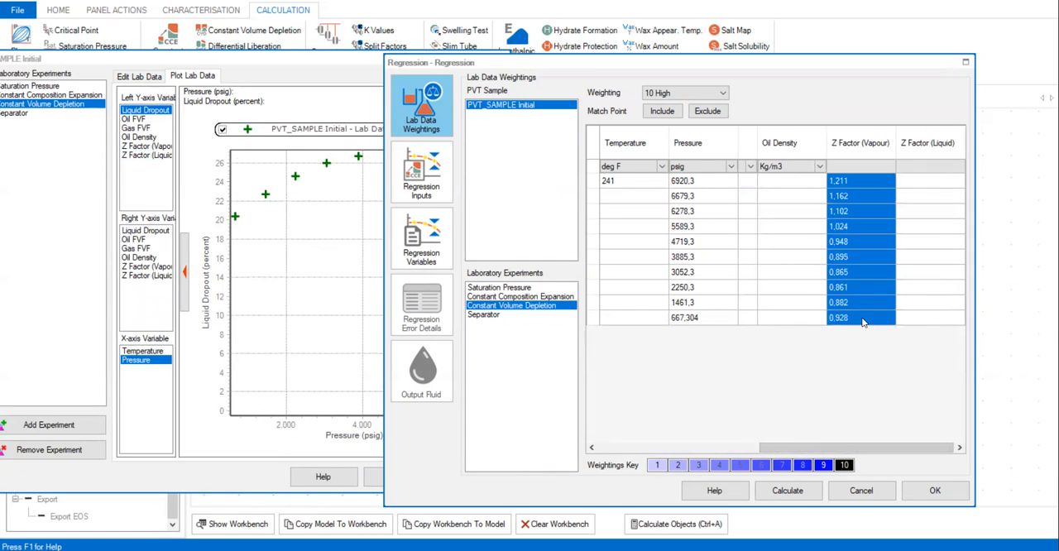
{"action": "left_click", "coordinate": [711, 116]}
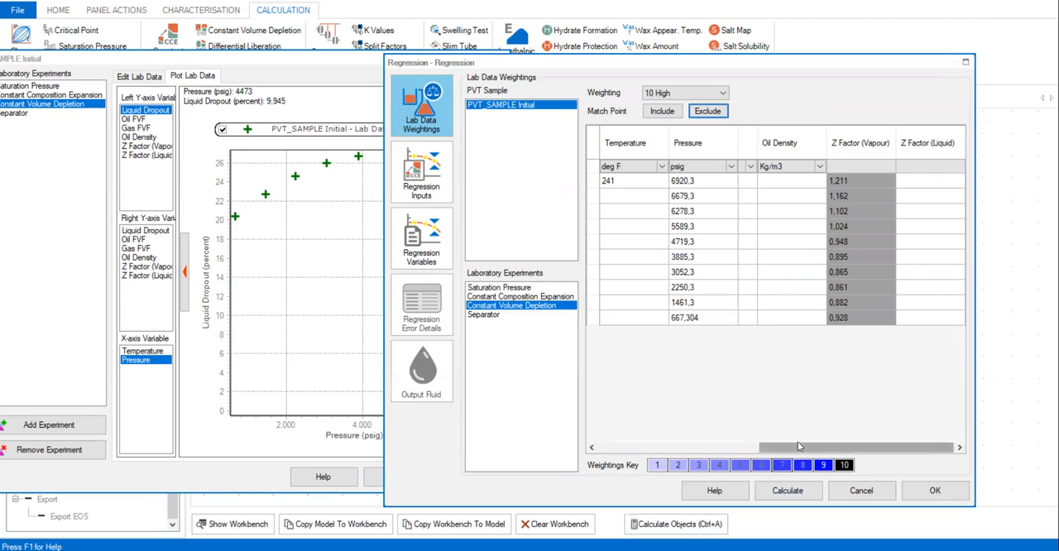
{"action": "left_click_drag", "start_coordinate": [786, 447], "coordinate": [604, 436]}
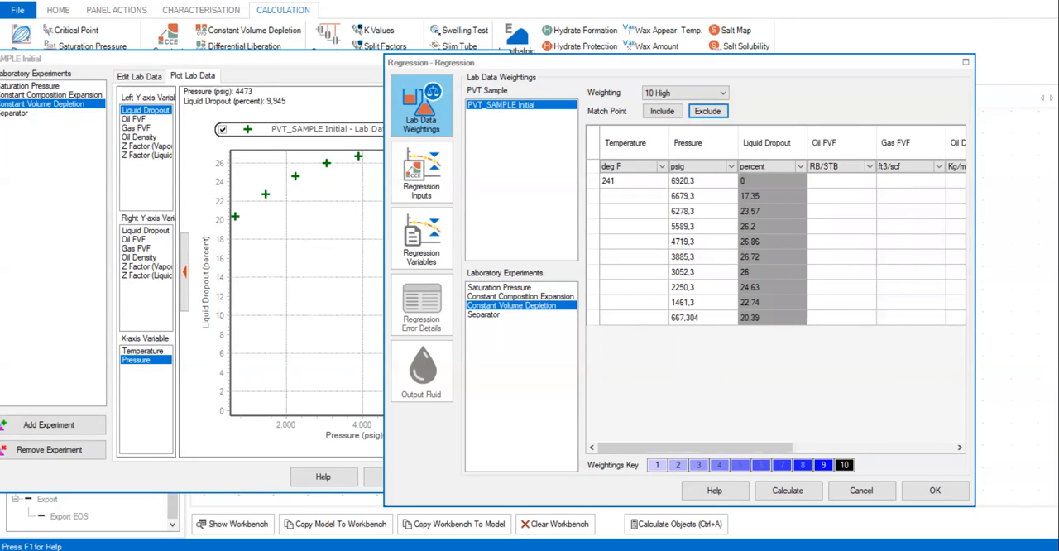
Step: Review the Separator experiment's data and exclude its Liberated Gas Oil Ratio match point at 60 deg F and 0 psig
{"action": "left_click", "coordinate": [526, 316]}
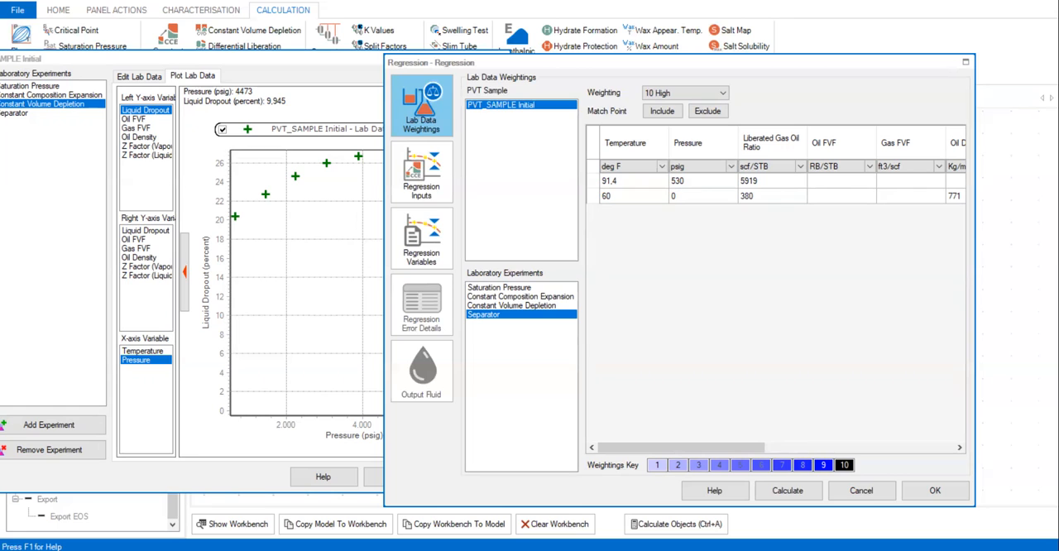
{"action": "left_click_drag", "start_coordinate": [711, 447], "coordinate": [919, 436]}
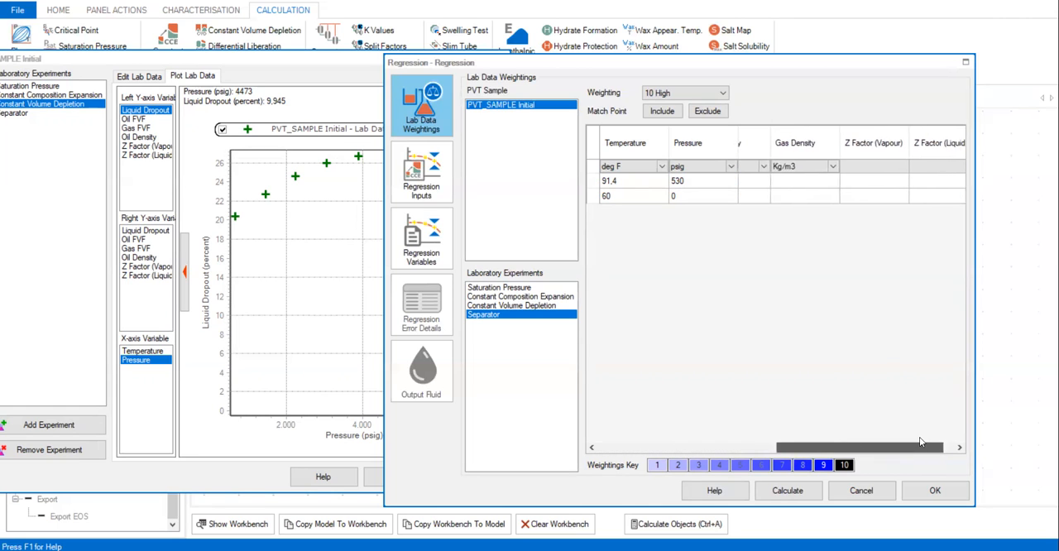
{"action": "left_click_drag", "start_coordinate": [690, 436], "coordinate": [692, 436]}
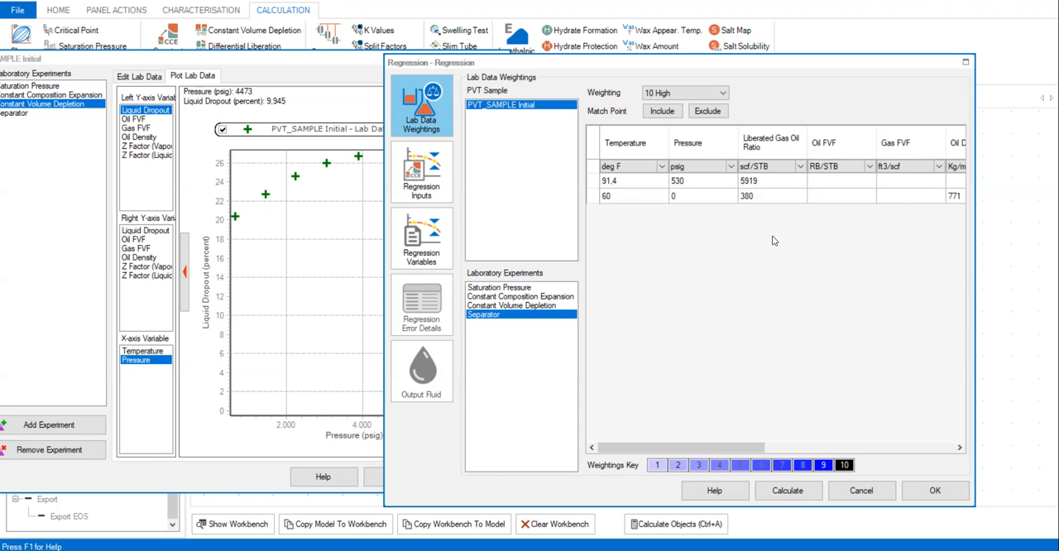
{"action": "left_click", "coordinate": [765, 199]}
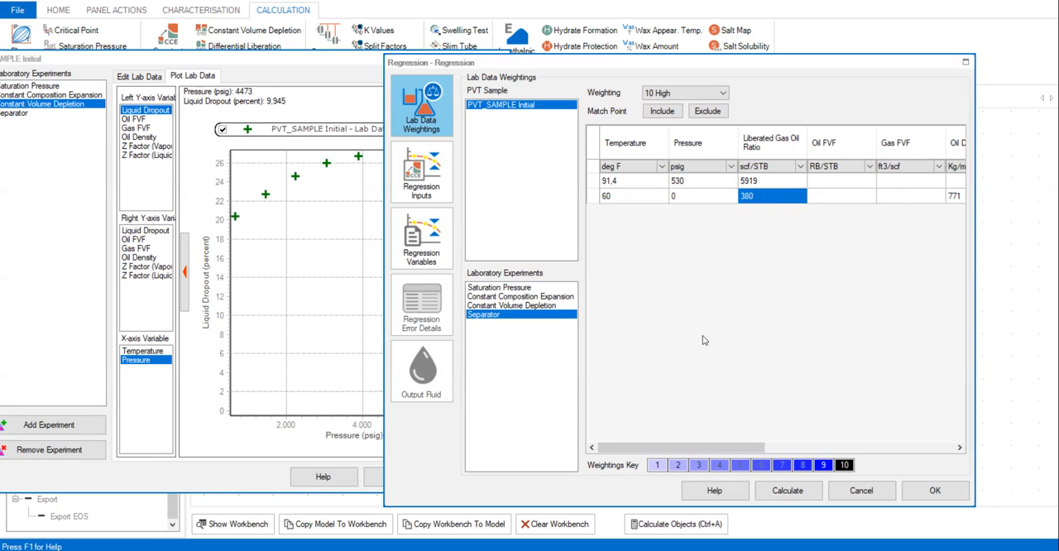
{"action": "left_click", "coordinate": [709, 112]}
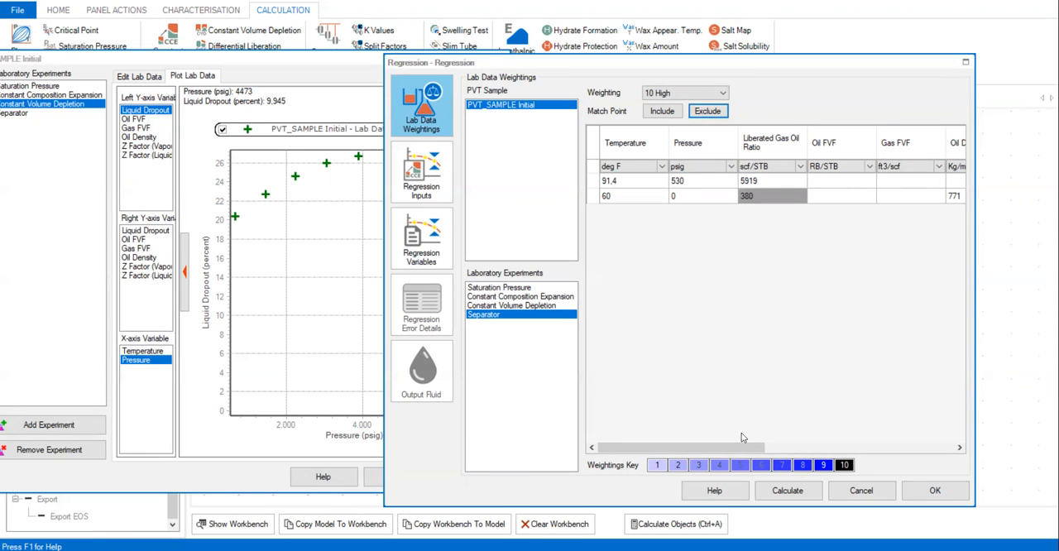
Step: Set the weighting of the Separator's Oil Density match point at 60 deg F to 7
{"action": "left_click_drag", "start_coordinate": [722, 443], "coordinate": [813, 447]}
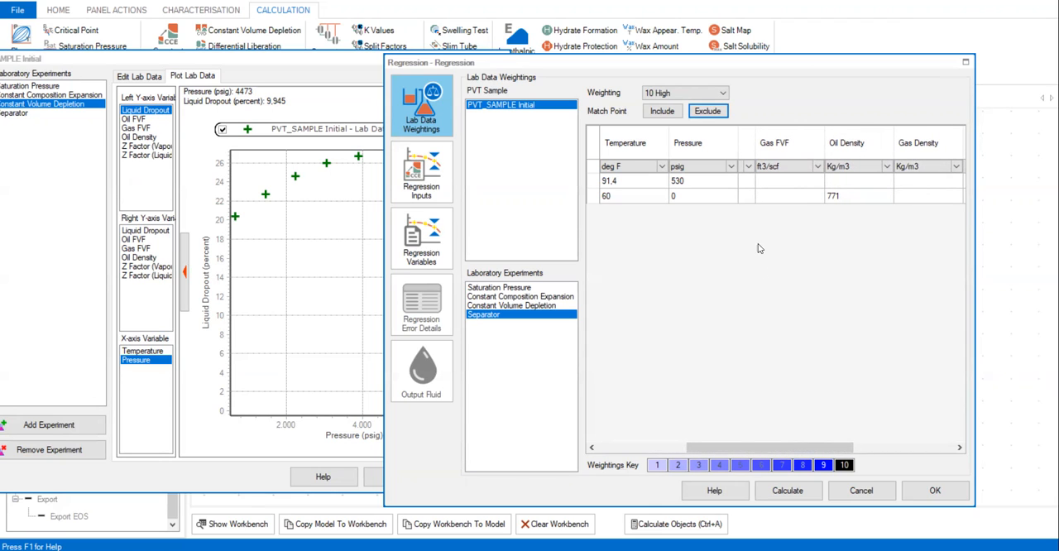
{"action": "left_click", "coordinate": [840, 203]}
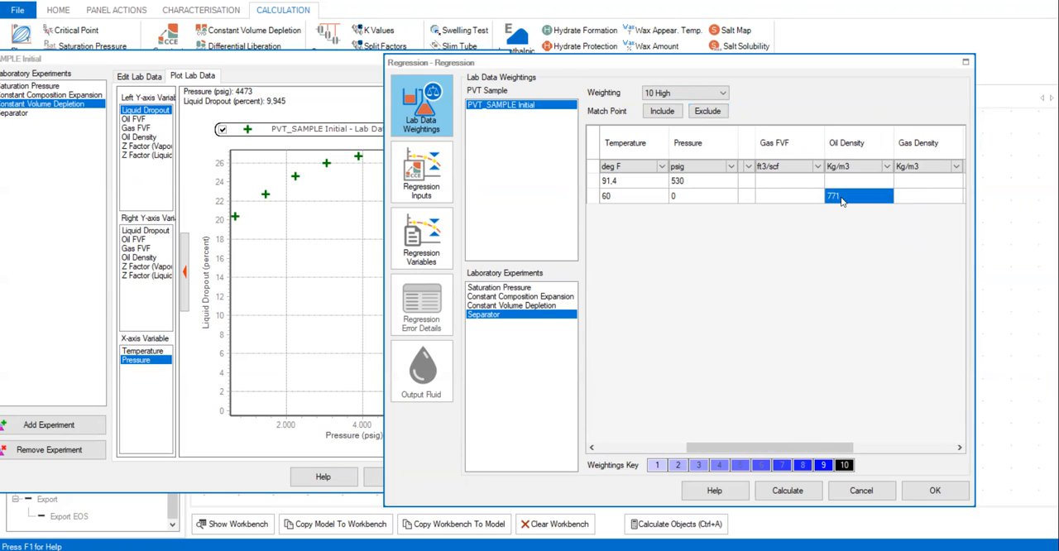
{"action": "left_click", "coordinate": [712, 94]}
{"action": "left_click", "coordinate": [659, 164]}
Step: Set the weighting of the Separator's Liberated Gas Oil Ratio match point at 91,4 deg F and 530 psig to 5 Medium
{"action": "left_click", "coordinate": [656, 451]}
{"action": "left_click", "coordinate": [753, 186]}
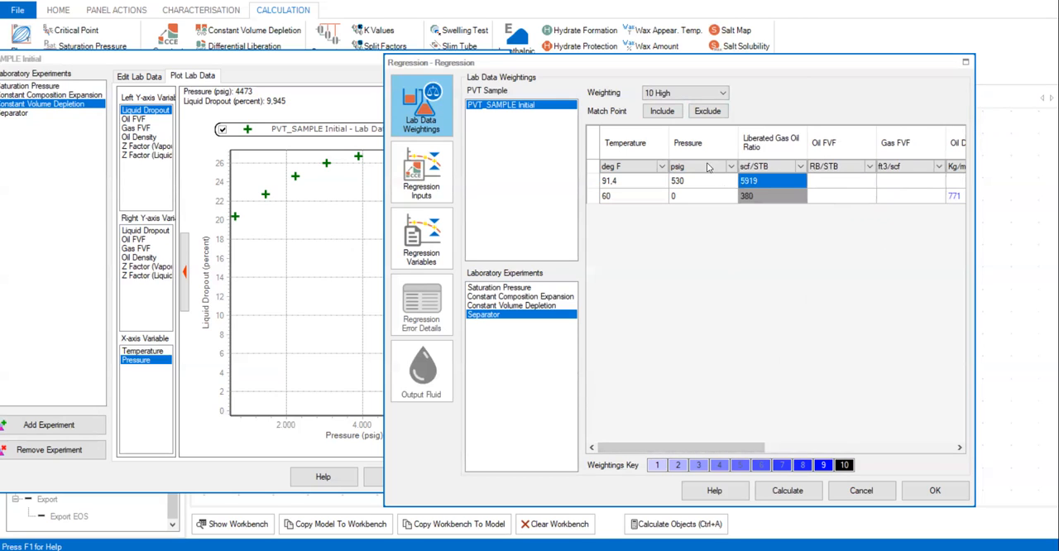
{"action": "left_click", "coordinate": [689, 96]}
{"action": "left_click", "coordinate": [670, 140]}
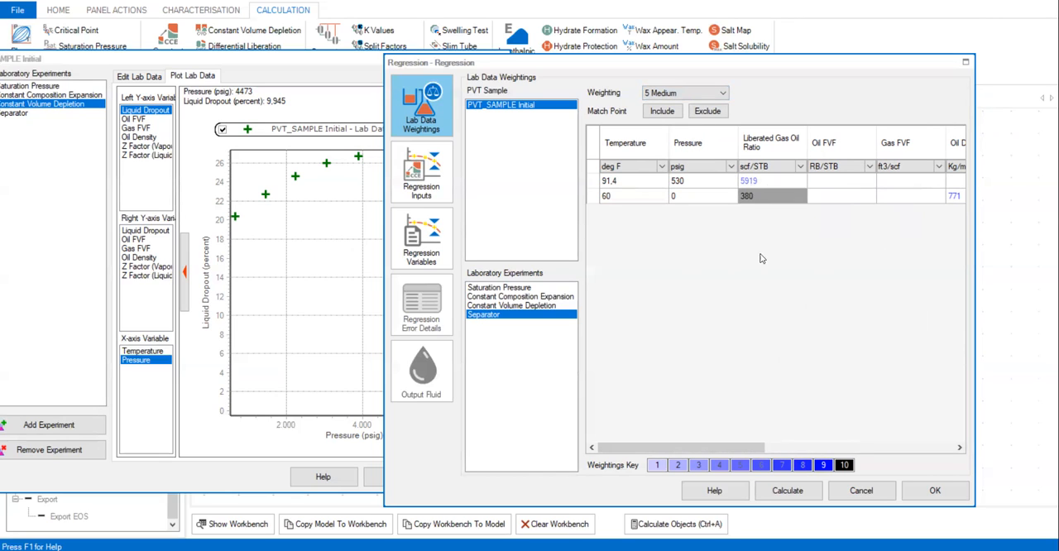
Step: Shift the regression window further off the lab data plot and display the Regression Inputs
{"action": "left_click_drag", "start_coordinate": [732, 447], "coordinate": [806, 447]}
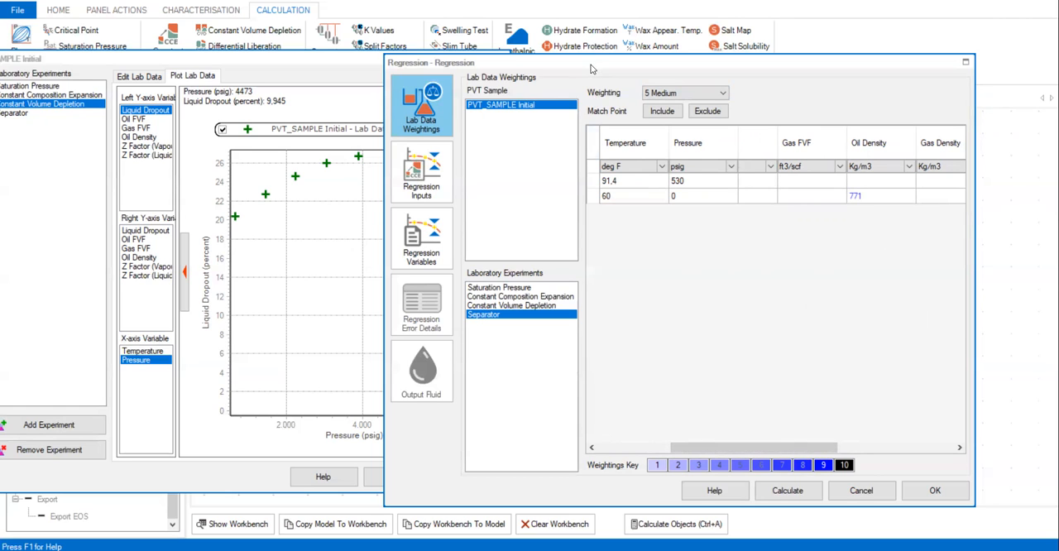
{"action": "left_click_drag", "start_coordinate": [590, 64], "coordinate": [639, 65]}
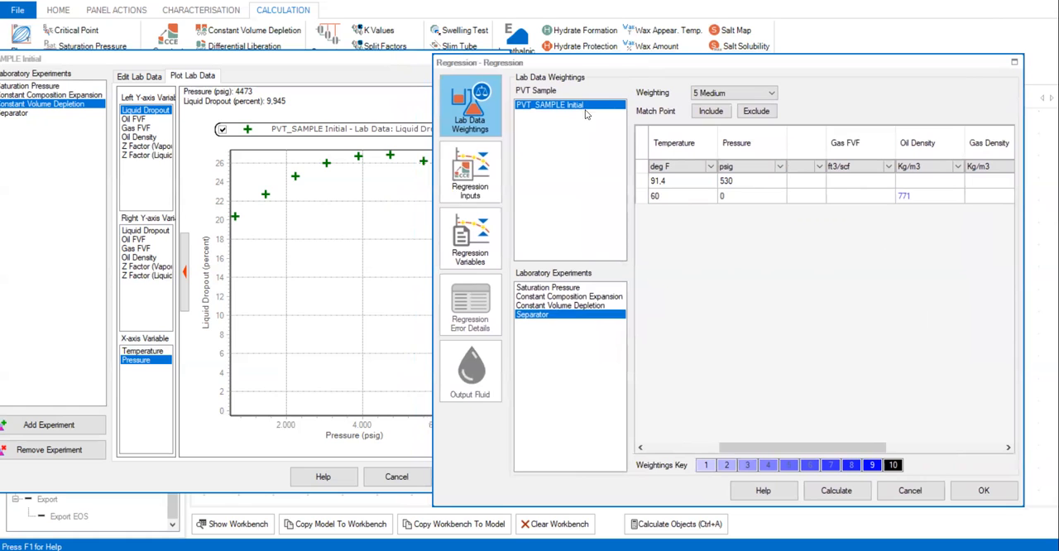
{"action": "left_click", "coordinate": [478, 175]}
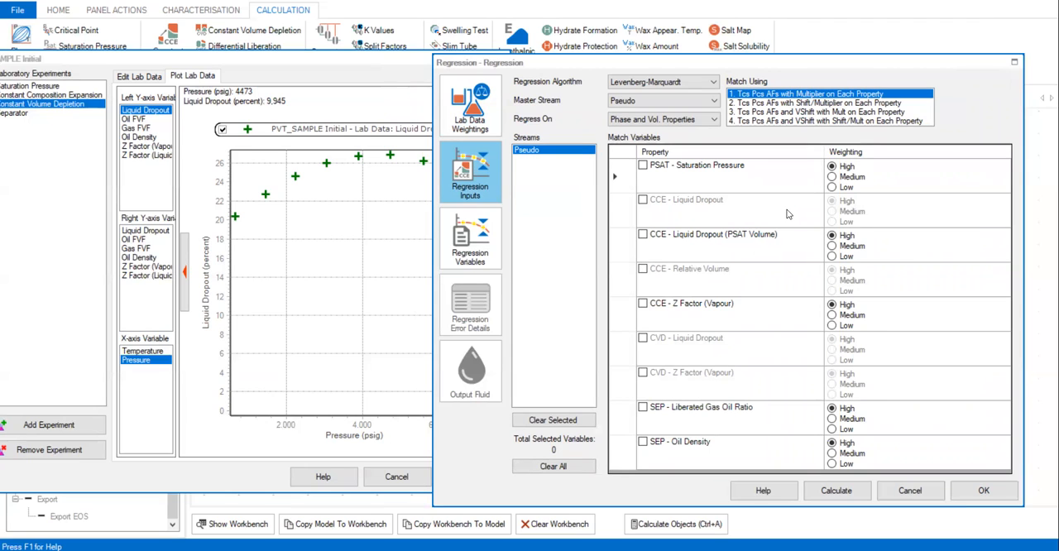
Step: Include PSAT Saturation Pressure, CCE Liquid Dropout (PSAT Volume), CCE Z Factor (Vapour), SEP Liberated Gas Oil Ratio and SEP Oil Density as match variables, with Pseudo as master stream
{"action": "left_click", "coordinate": [643, 165]}
{"action": "left_click", "coordinate": [643, 235]}
{"action": "left_click", "coordinate": [643, 303]}
{"action": "left_click", "coordinate": [643, 407]}
{"action": "left_click", "coordinate": [642, 442]}
{"action": "left_click", "coordinate": [659, 101]}
{"action": "left_click", "coordinate": [660, 112]}
Step: Display the Regression Variables and review the Tc, Pc and AF multipliers and the Allow Pure Tc Pc choices
{"action": "left_click", "coordinate": [465, 235]}
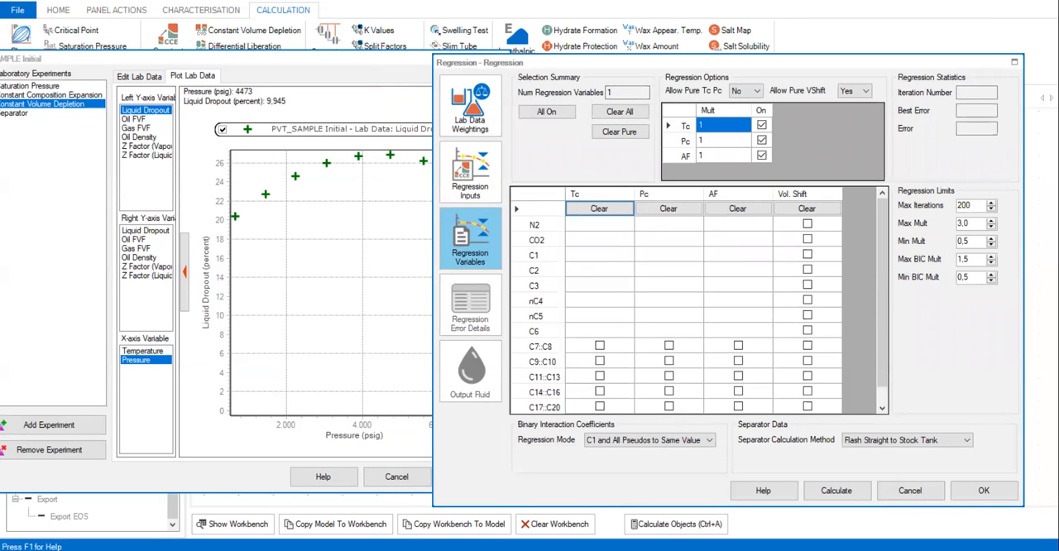
{"action": "left_click", "coordinate": [720, 126]}
{"action": "left_click", "coordinate": [762, 156]}
{"action": "left_click", "coordinate": [743, 93]}
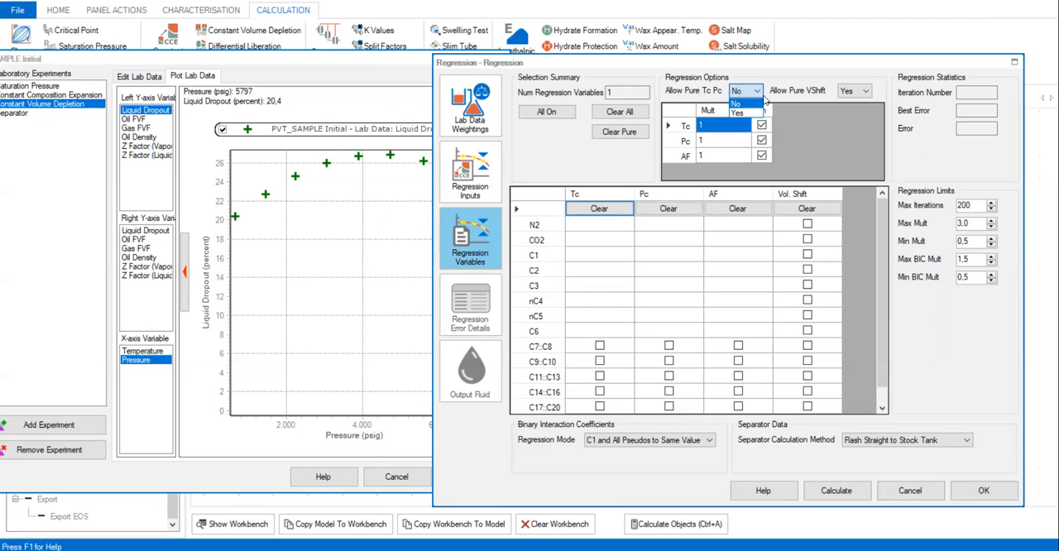
{"action": "left_click", "coordinate": [831, 147]}
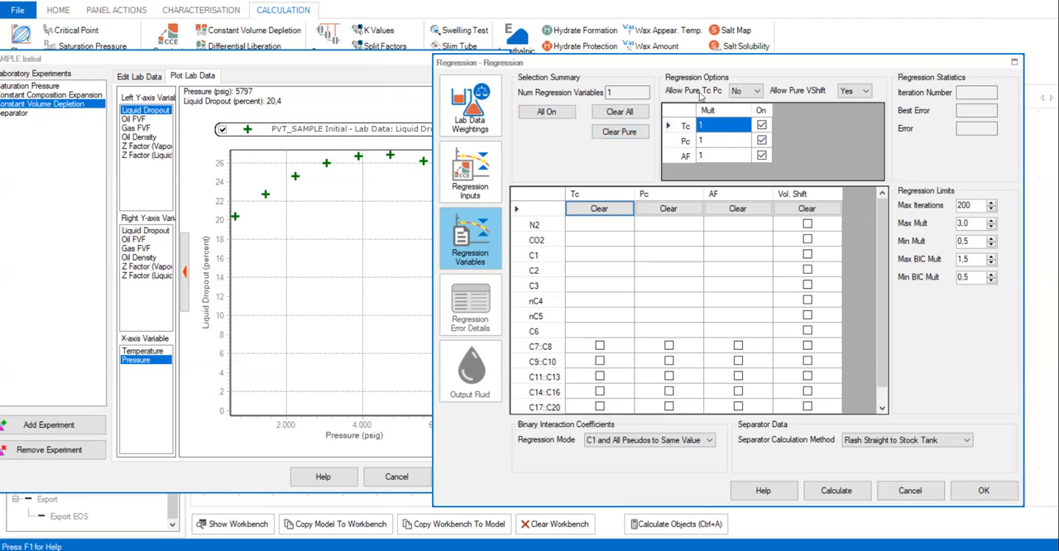
Step: Enable all regression variables, then clear every AF variable and exclude the volume shifts of N2 and CO2
{"action": "left_click", "coordinate": [545, 120]}
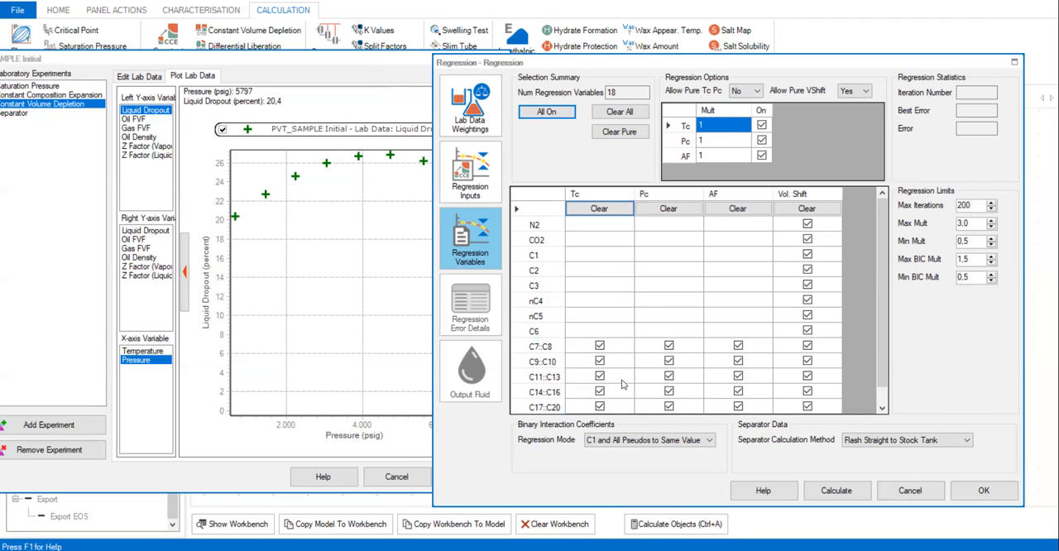
{"action": "left_click", "coordinate": [745, 213]}
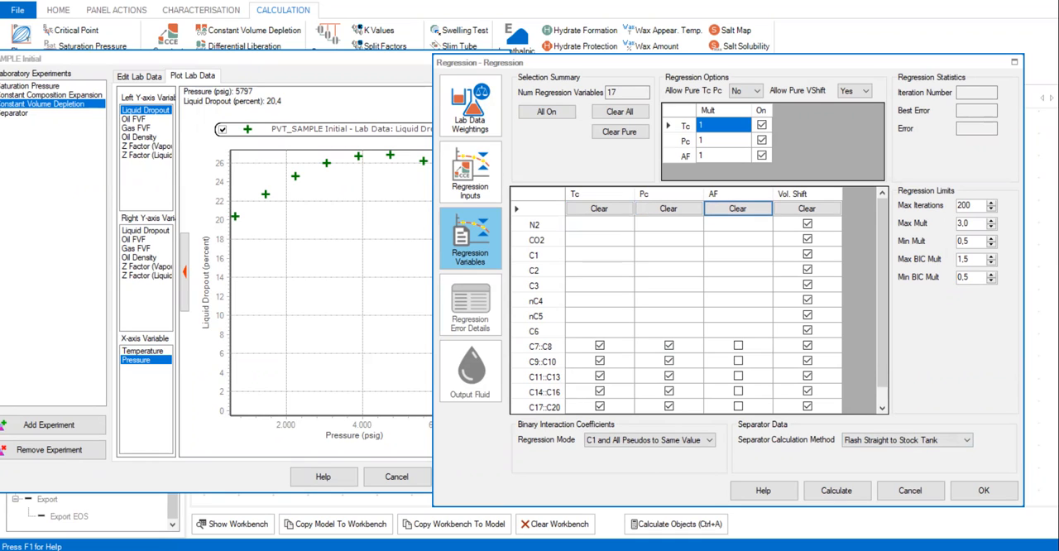
{"action": "left_click", "coordinate": [807, 223]}
{"action": "left_click", "coordinate": [807, 239]}
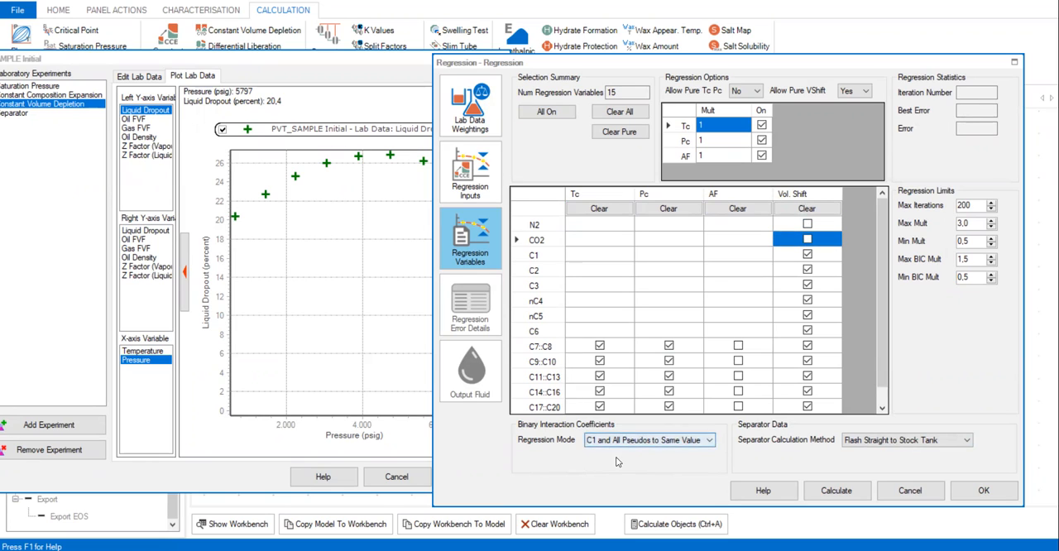
Step: Set the binary interaction coefficient regression mode to C1 and Last Pseudo Only and run the regression
{"action": "left_click", "coordinate": [690, 445]}
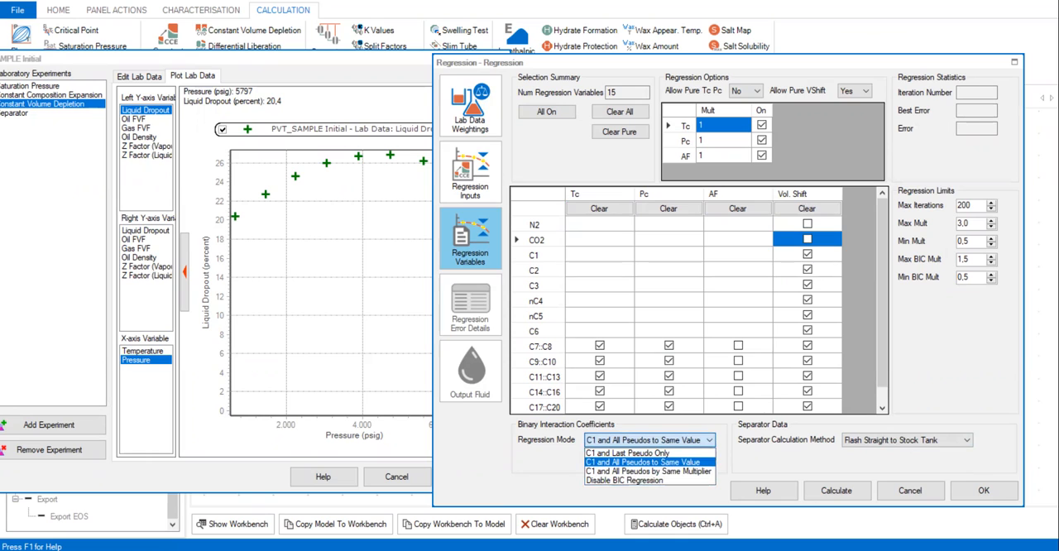
{"action": "left_click", "coordinate": [605, 453]}
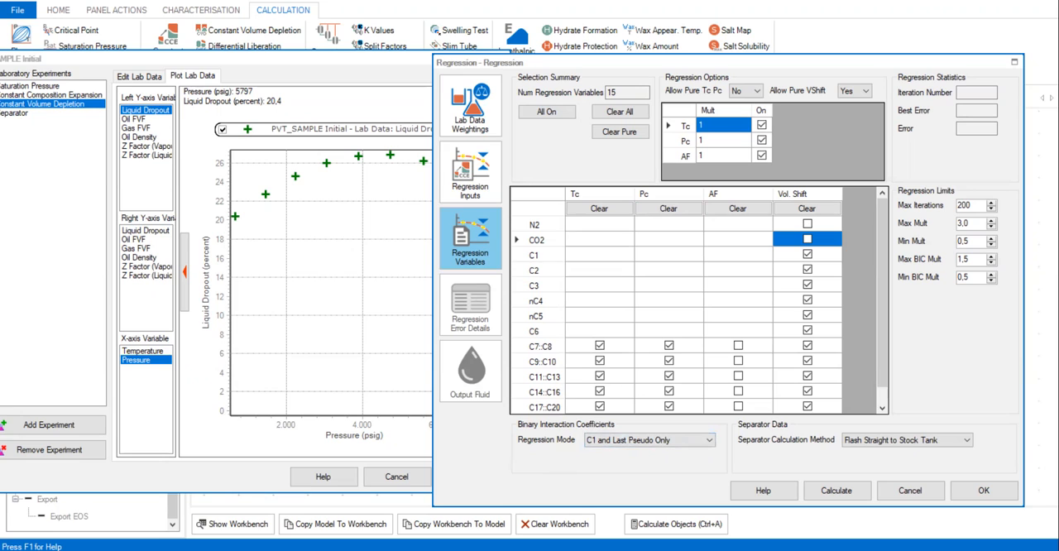
{"action": "left_click", "coordinate": [827, 492]}
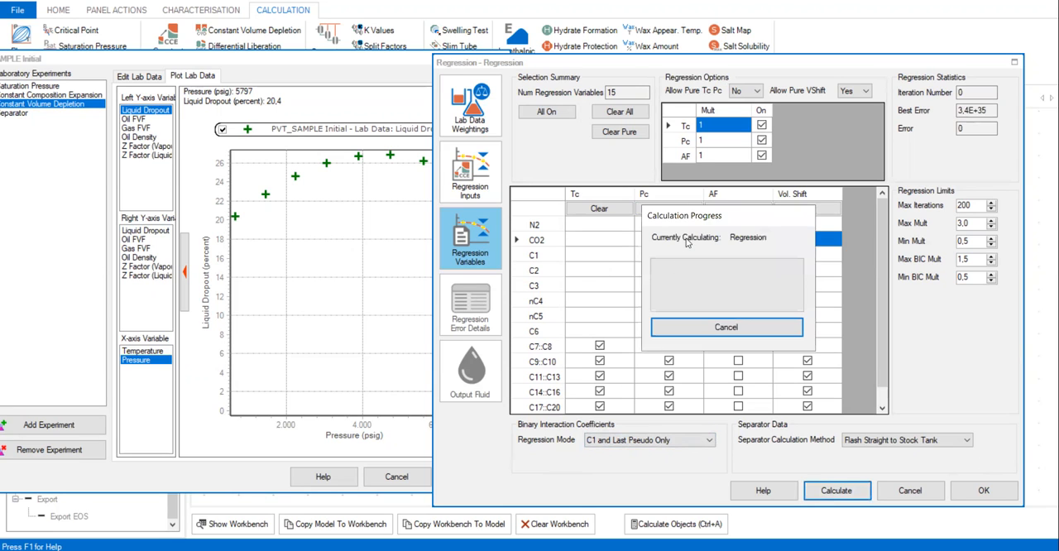